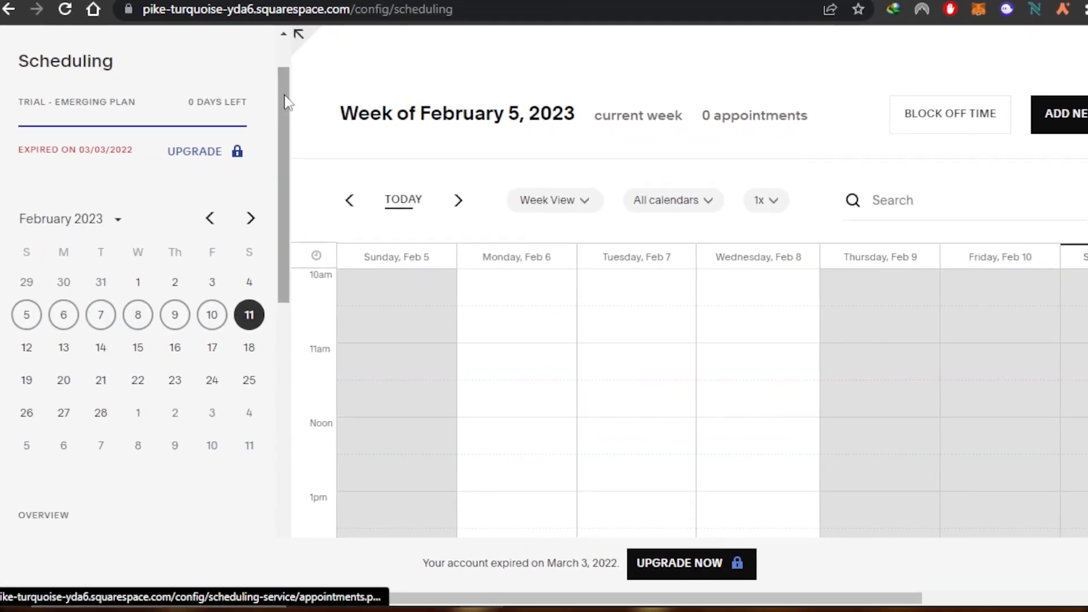
- Examine the scheduling page's Customize Appearance settings, covering both Scheduling Page Options and Appearance
drag(290, 134, 304, 227)
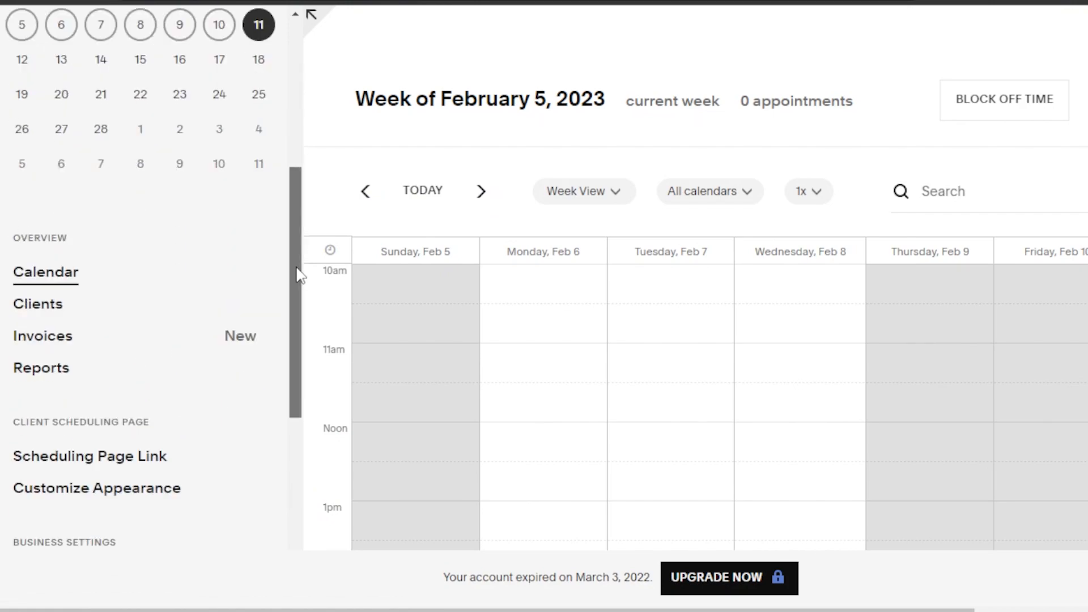
drag(295, 190, 298, 318)
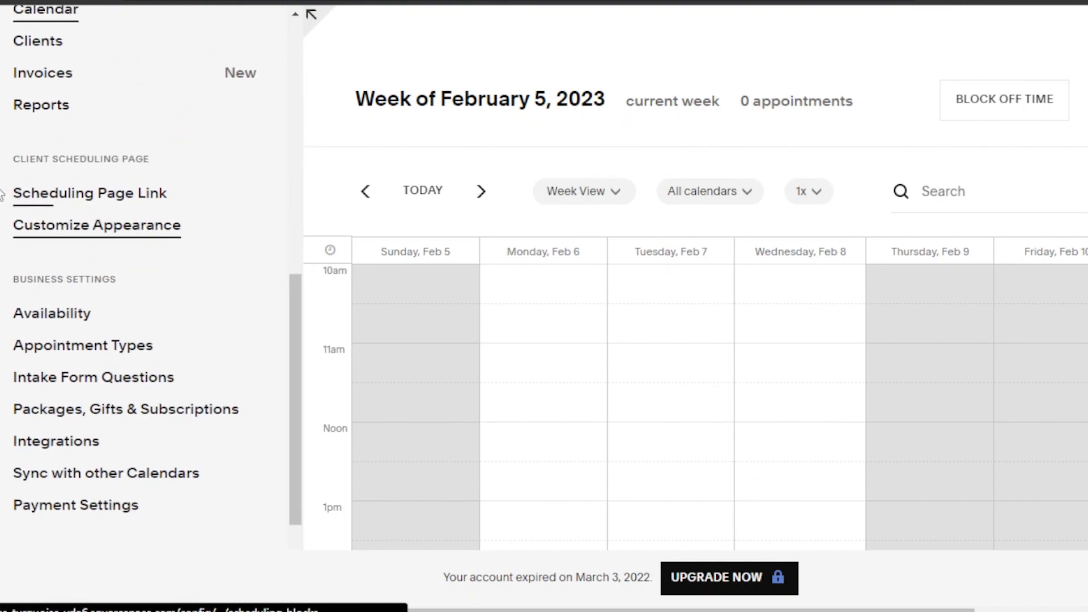
click(79, 244)
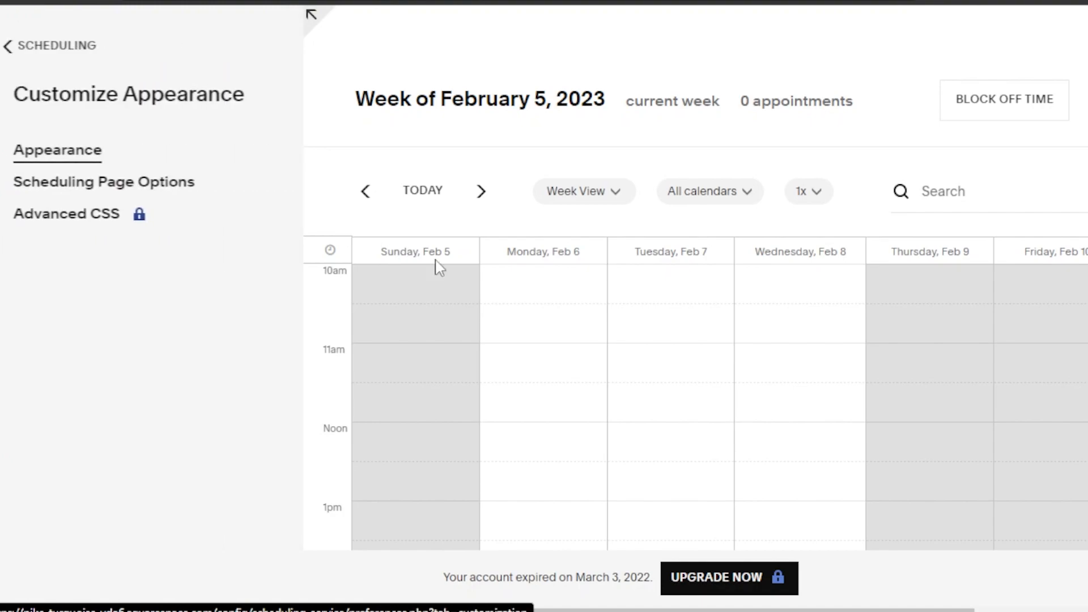
click(109, 187)
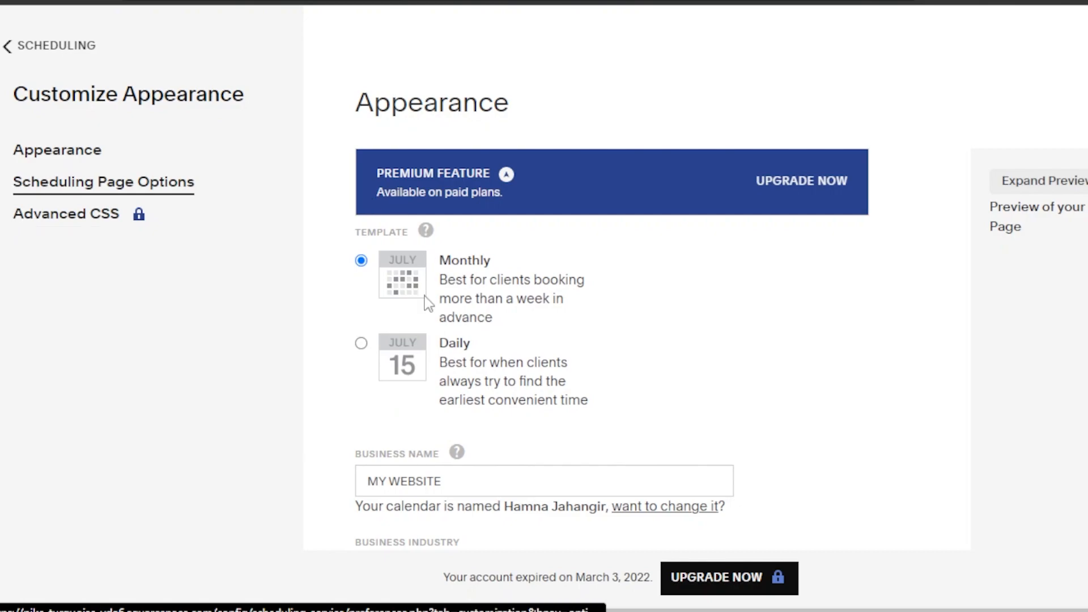
scroll(596, 389, down, 5)
scroll(596, 306, down, 2)
scroll(596, 306, up, 7)
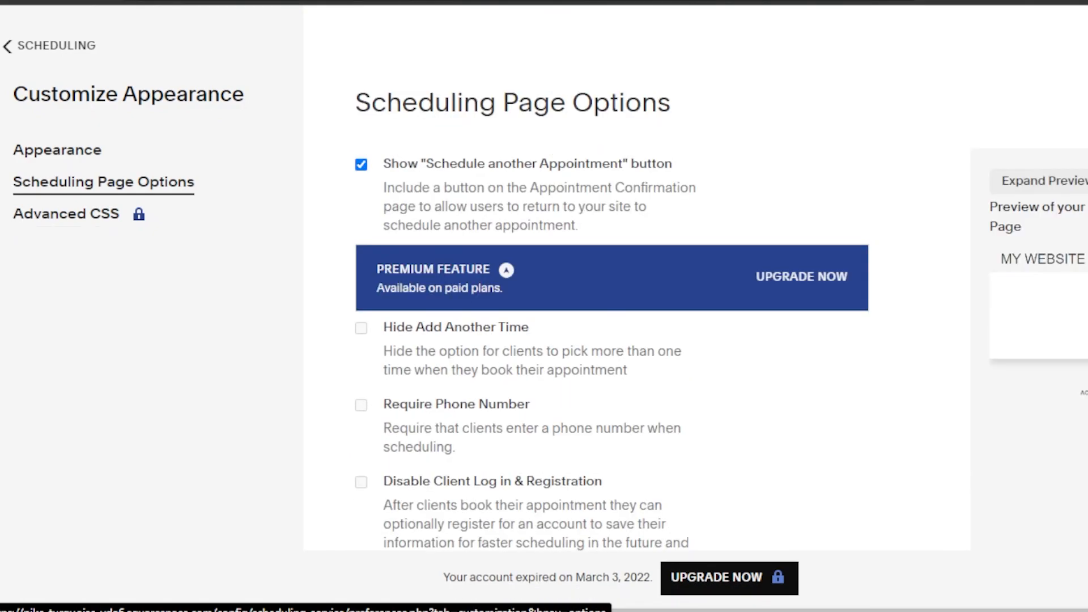
click(81, 155)
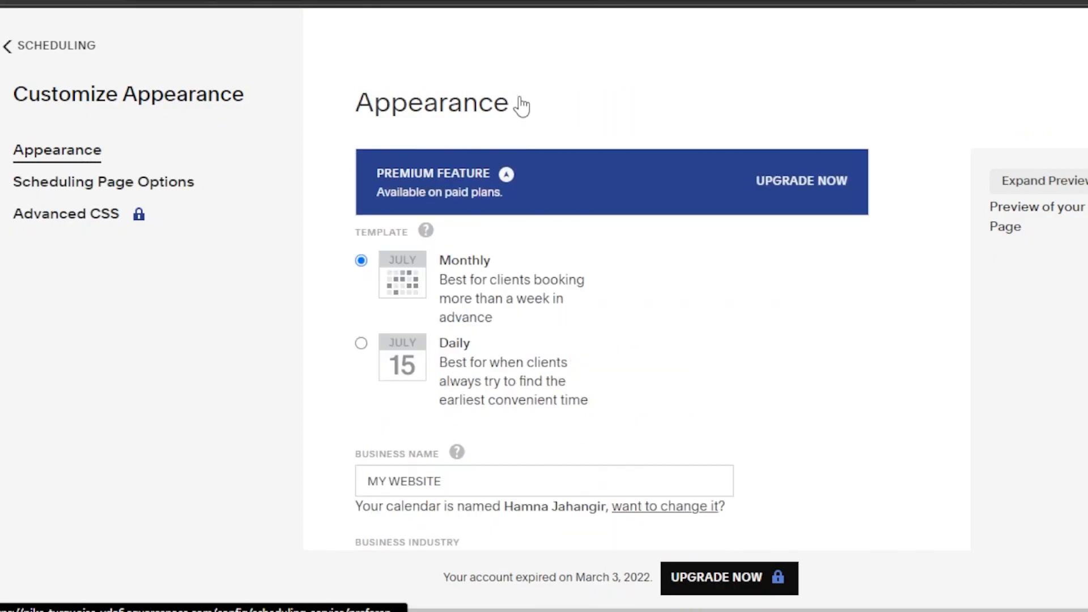
scroll(544, 306, down, 10)
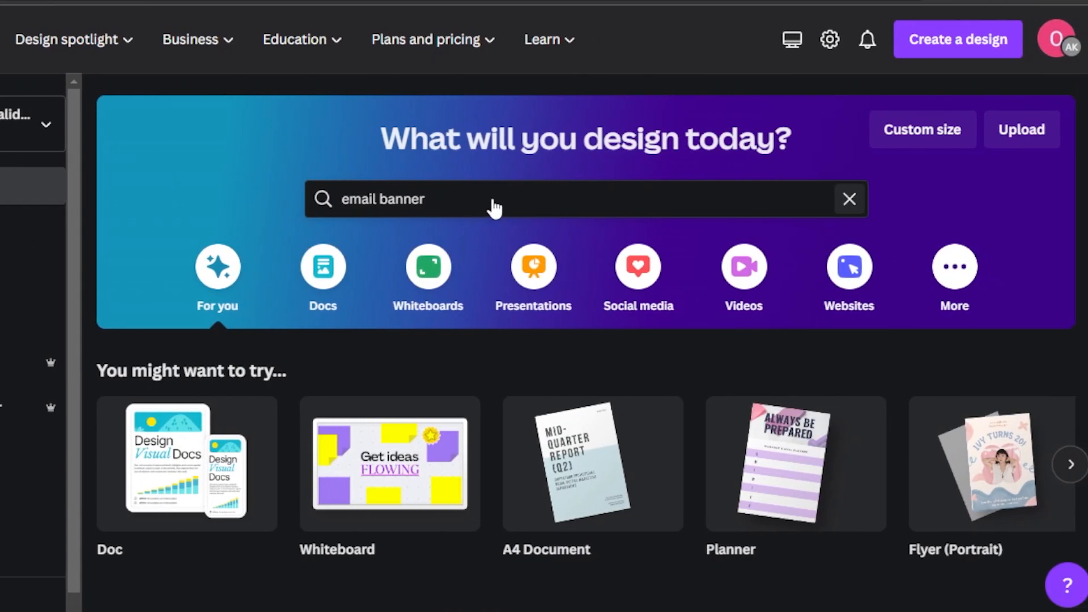
- Switch to Canva, search for website templates and look through the Website template gallery
click(456, 207)
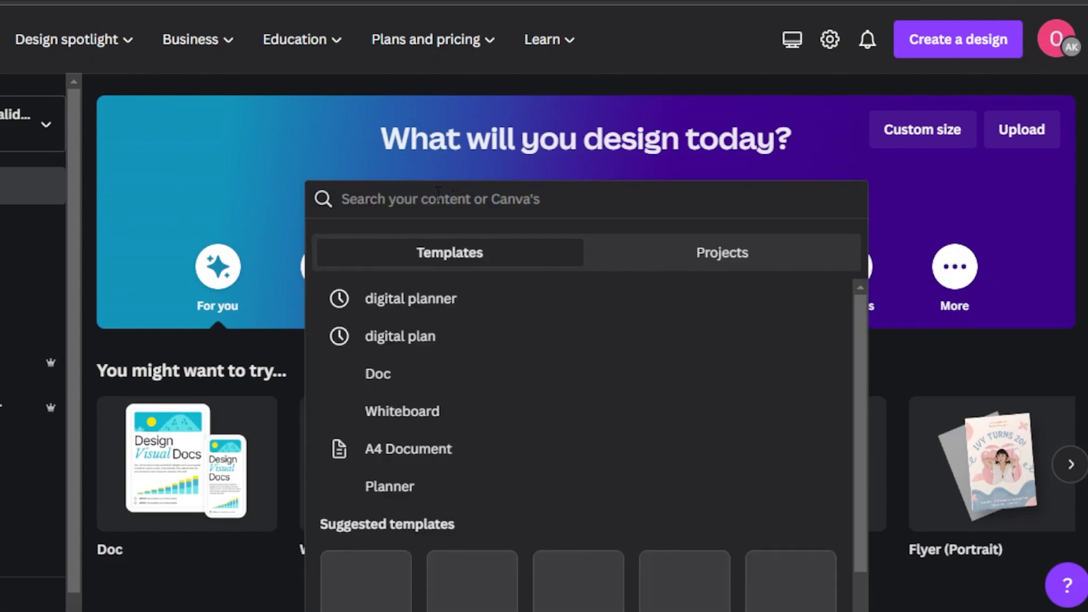
text(webiste)
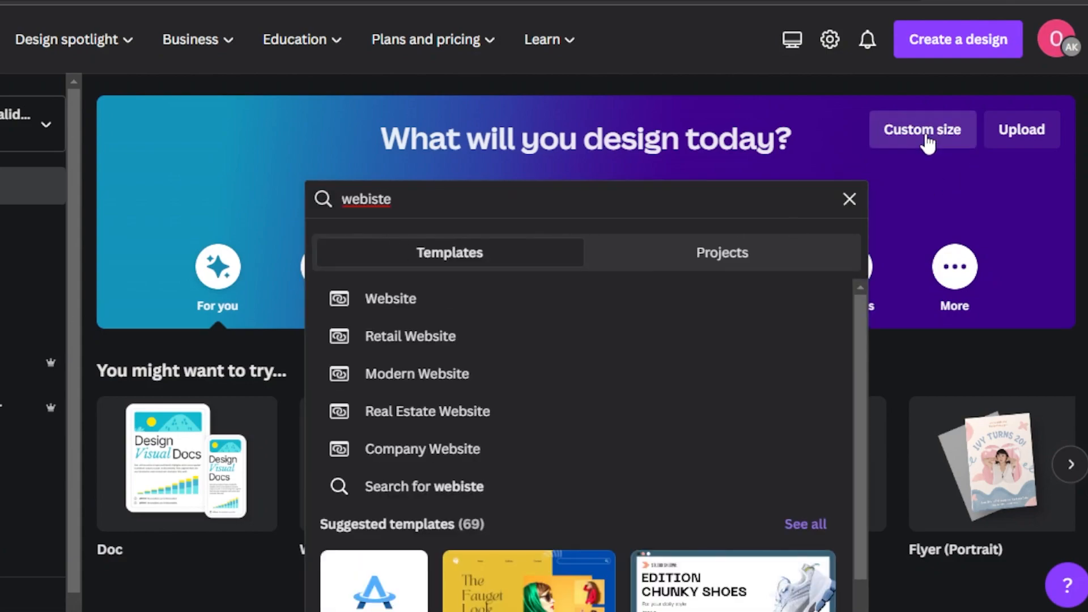
click(397, 293)
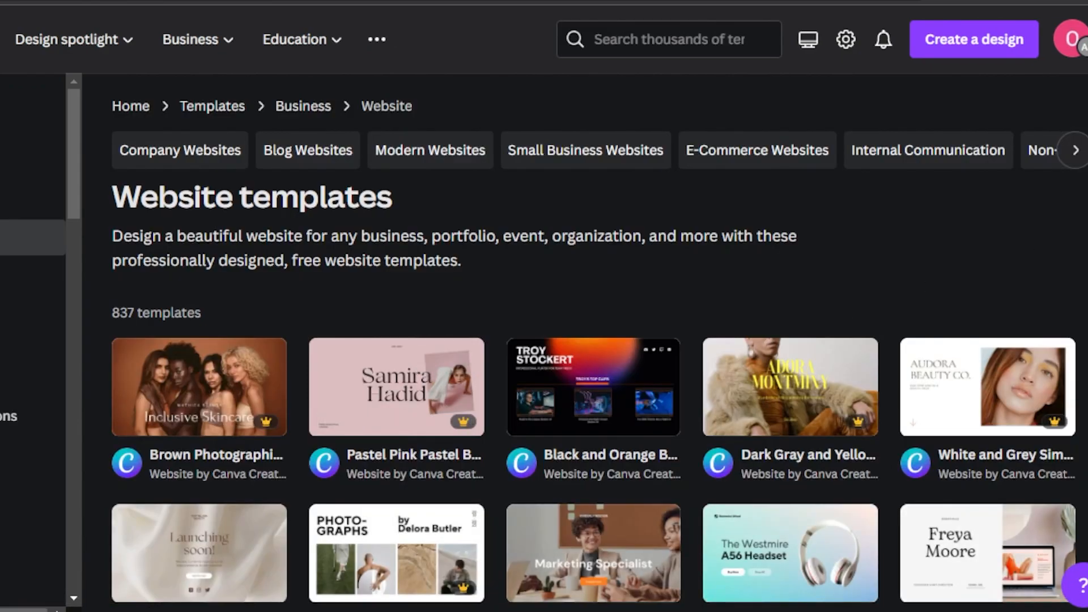
scroll(917, 282, down, 2)
scroll(599, 342, down, 4)
scroll(600, 342, up, 5)
- Look through the suggested templates offered for the blank 1366 × 768 px design
mouse_move(399, 407)
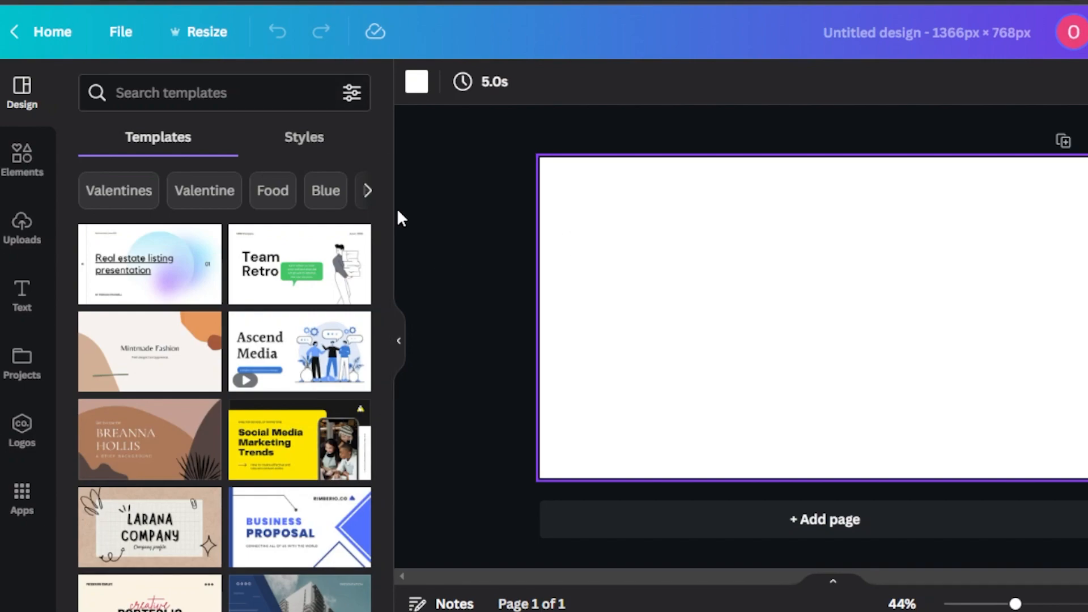
mouse_move(383, 186)
mouse_down()
mouse_move(383, 346)
mouse_move(381, 188)
mouse_up()
drag(383, 229, 388, 205)
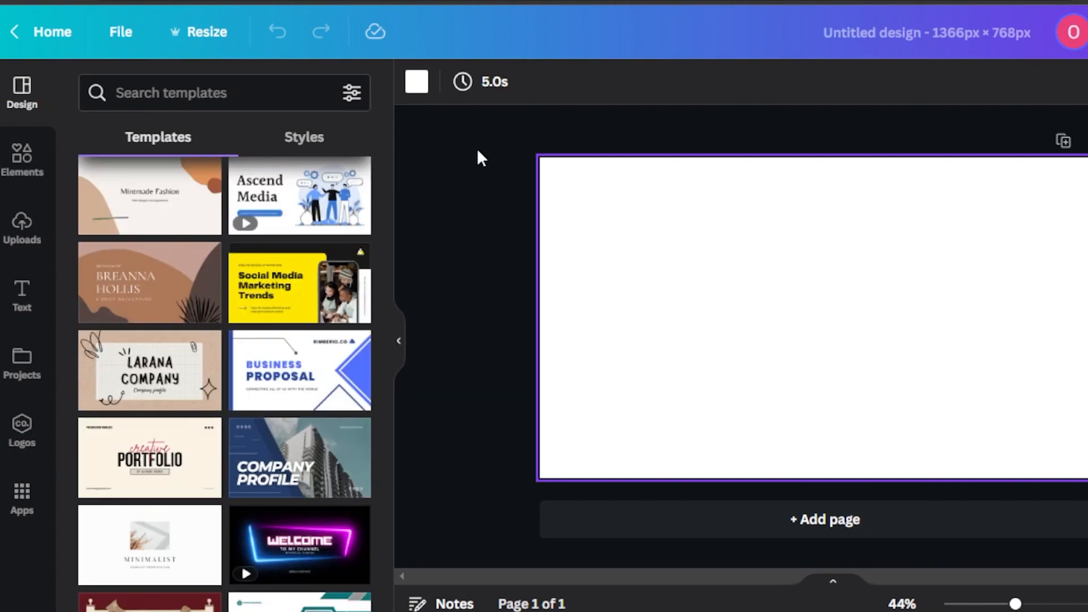
drag(387, 221, 383, 447)
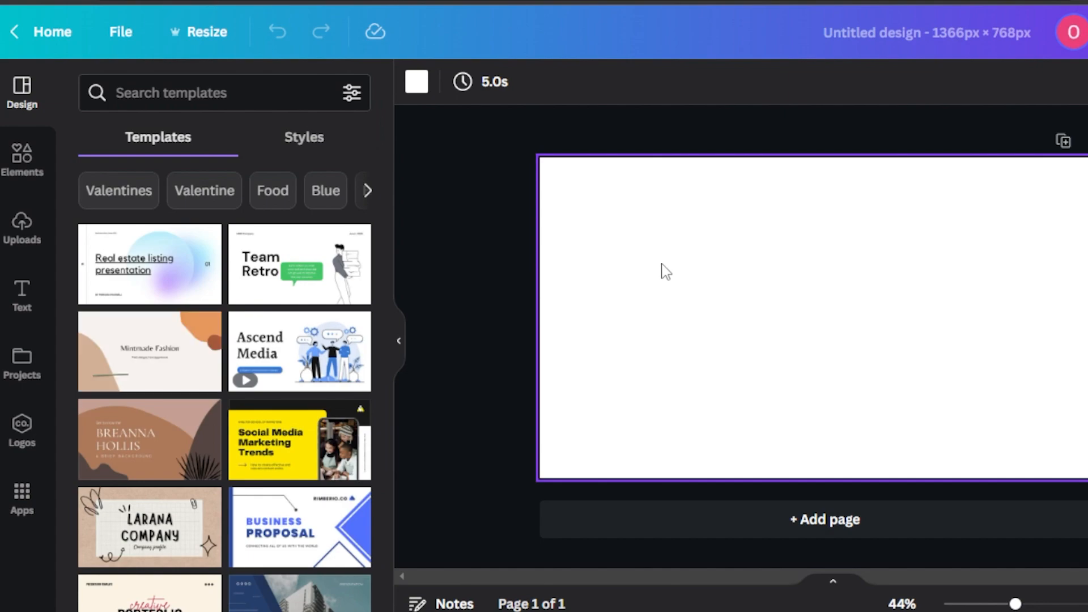
- Set the page background to the custom light pink #FFB2E1
click(416, 82)
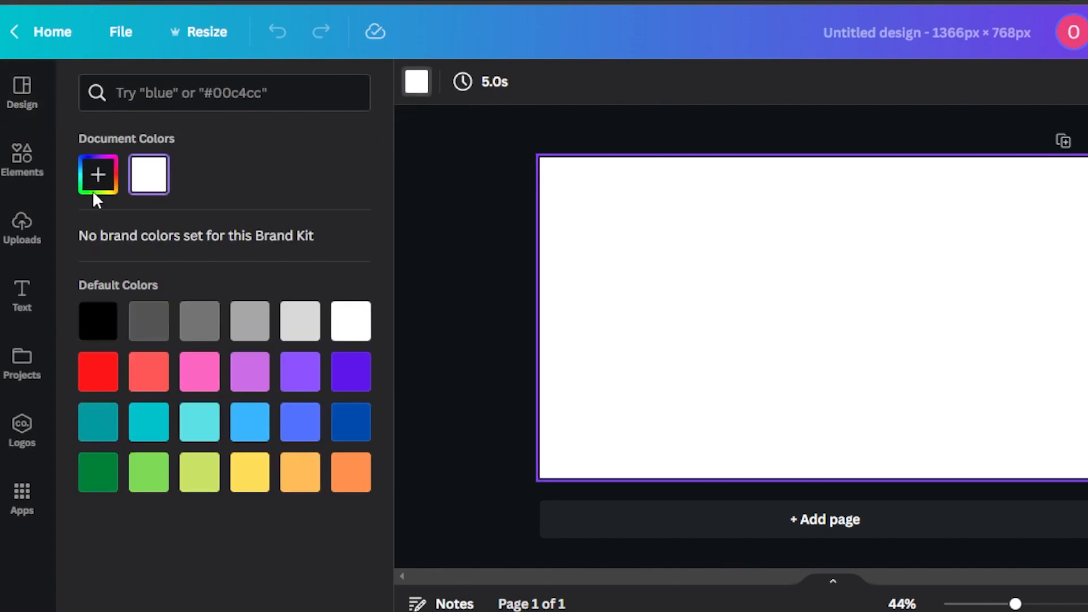
click(199, 371)
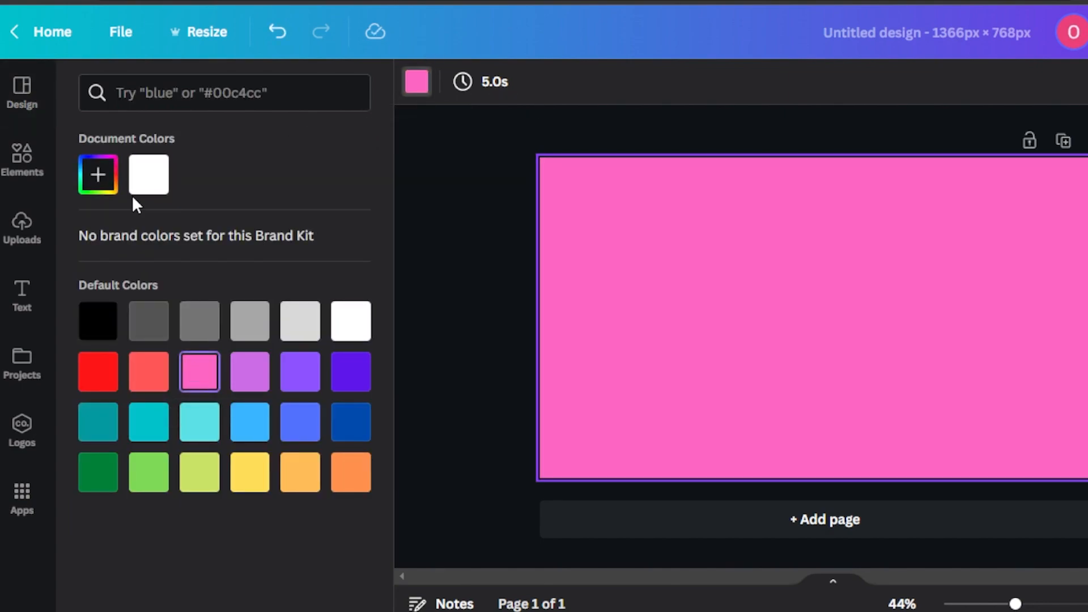
click(105, 185)
drag(242, 224, 184, 187)
click(183, 226)
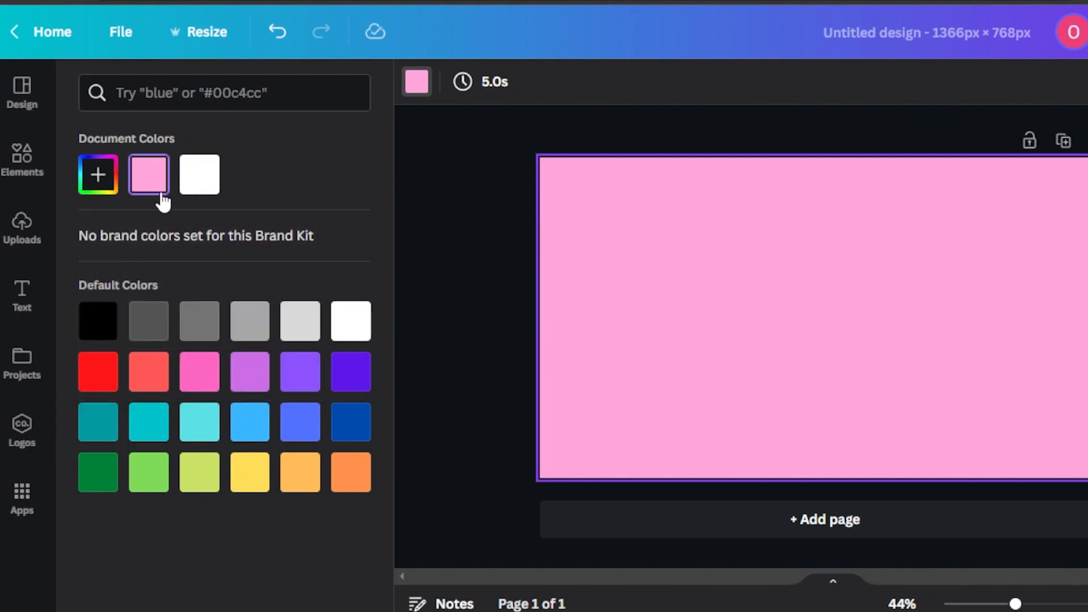
click(150, 193)
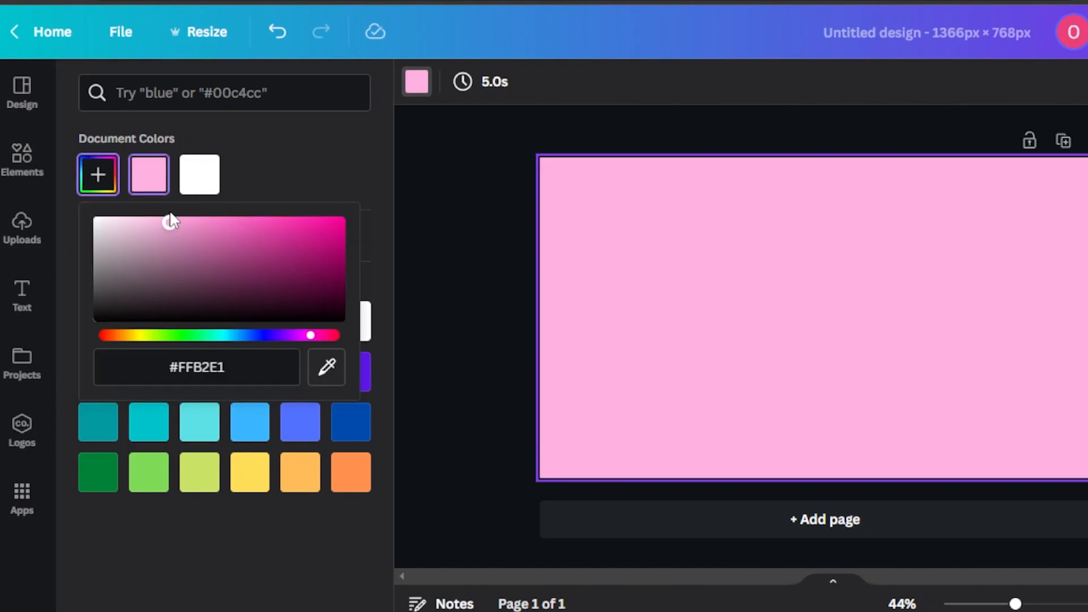
click(420, 199)
- Shrink the woman's cut-out photo slightly and place it in the page's lower-left corner
click(24, 159)
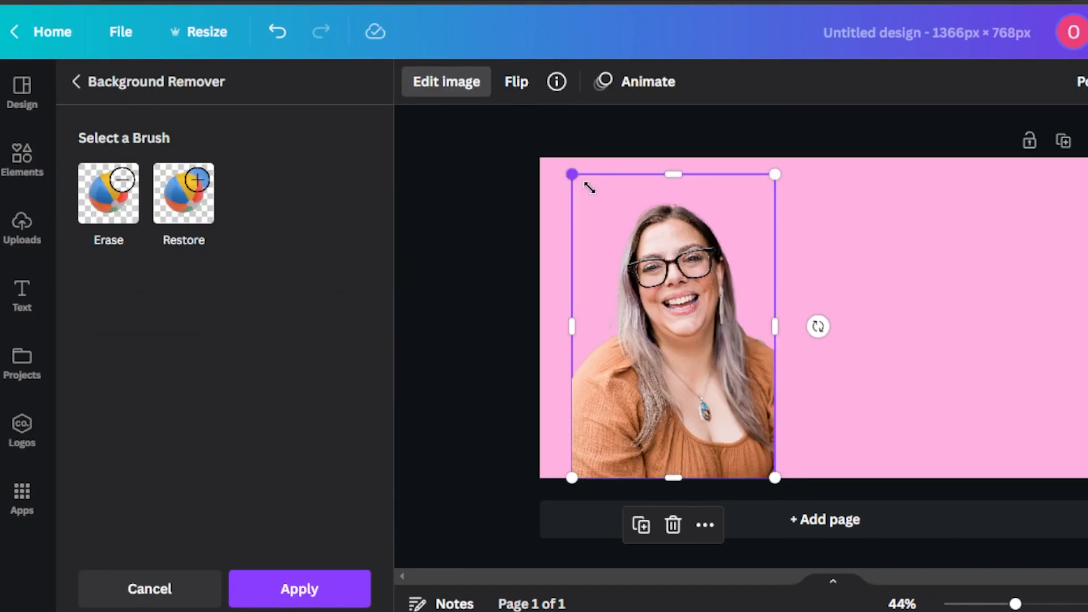
drag(572, 175, 592, 194)
drag(697, 349, 675, 355)
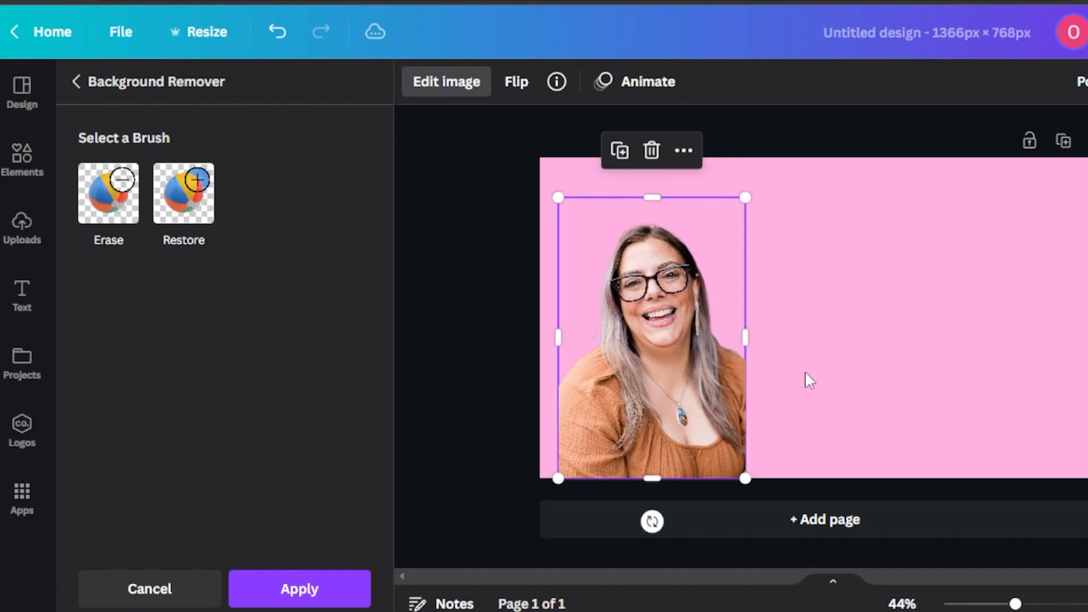
- Add a heading beside the photo reading "SASHA HAIR AND MAKEUP", with a line break after "SASHA"
click(22, 161)
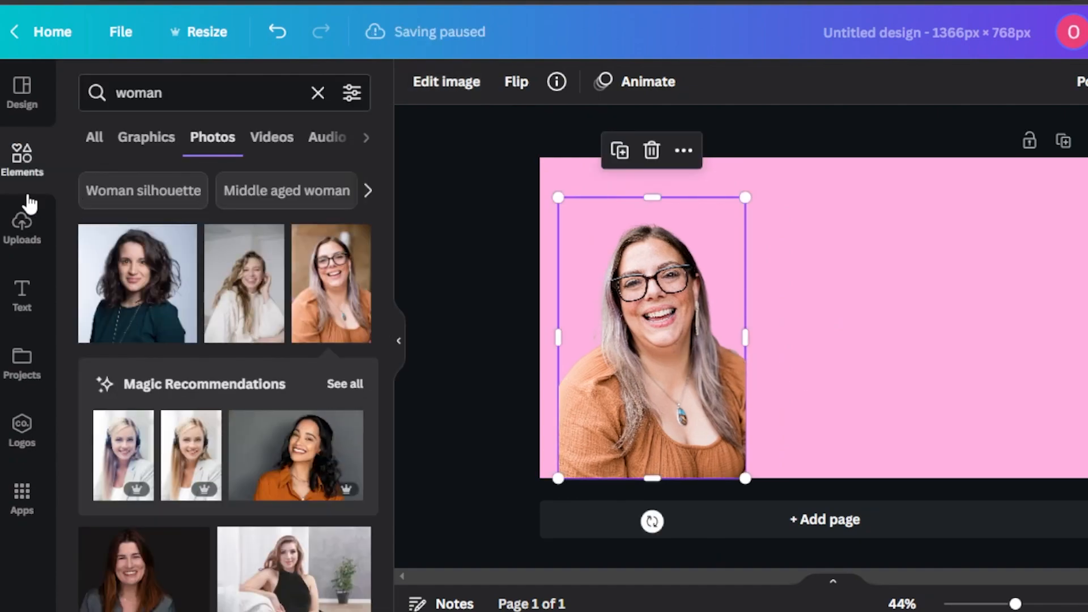
click(25, 303)
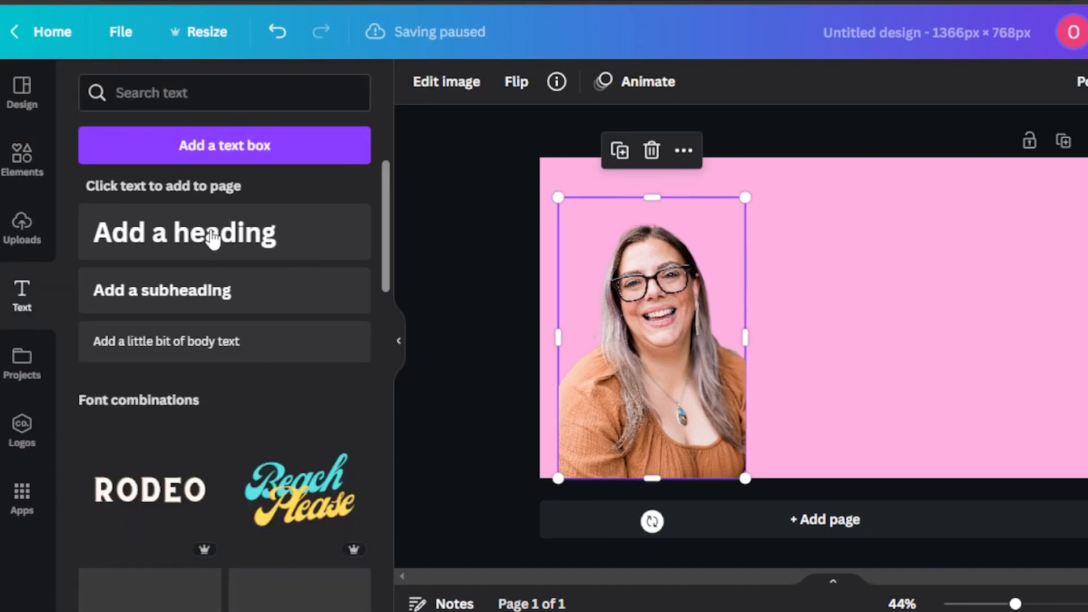
click(214, 236)
drag(984, 319, 1038, 345)
key(BackSpace)
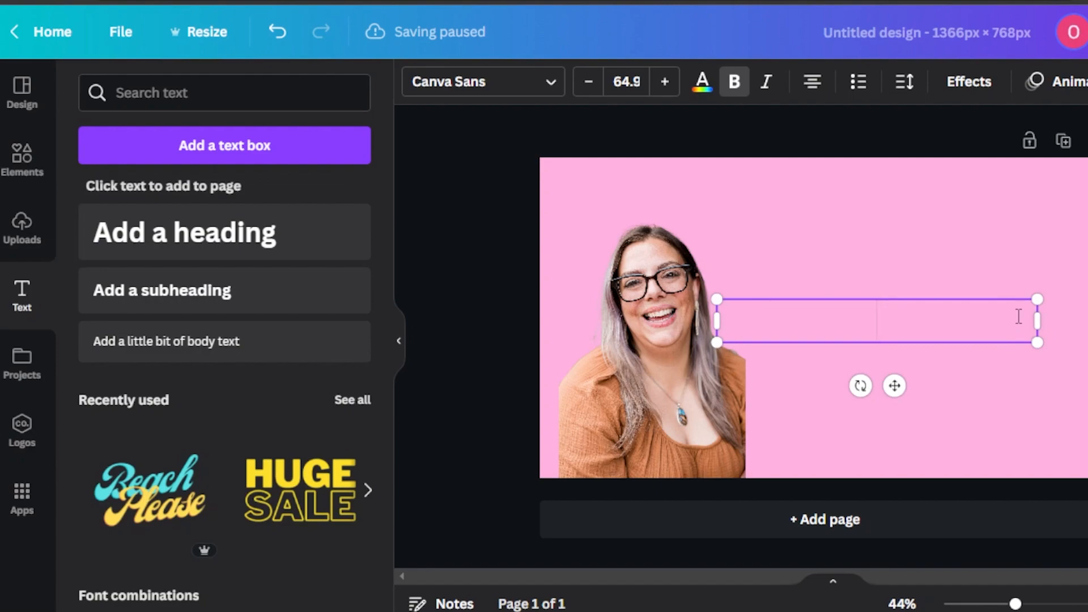
text(SASA)
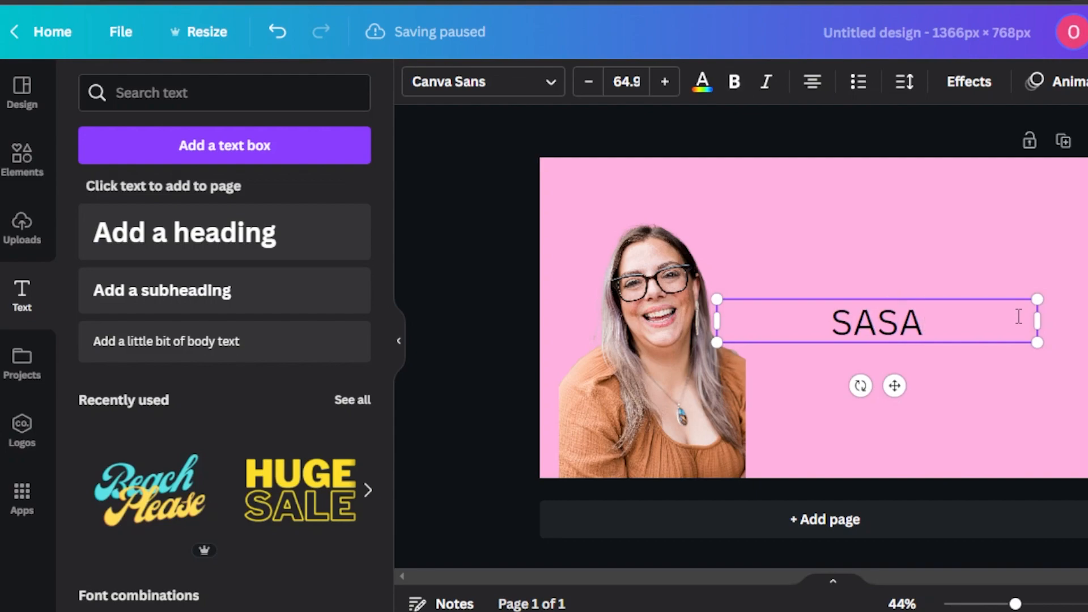
key(BackSpace)
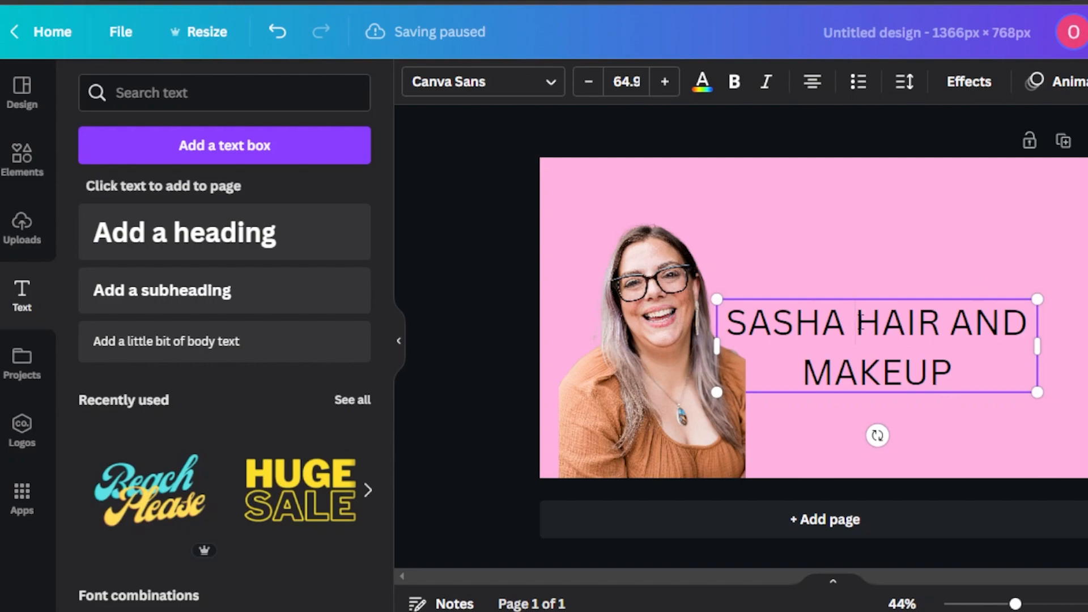
key(Return)
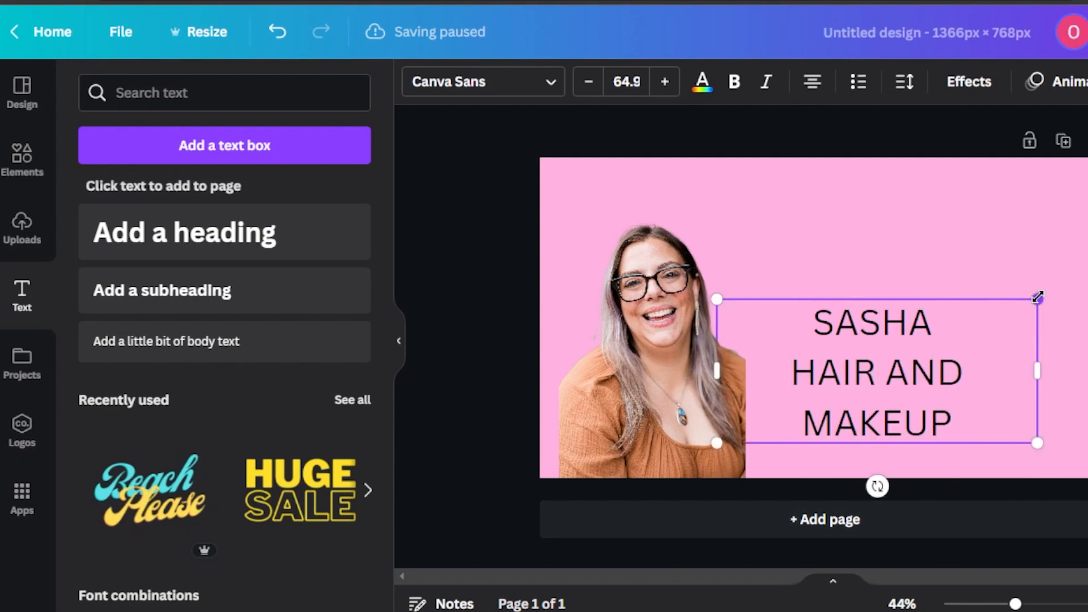
- Enlarge the heading to about size 69.5 and move it up beside the woman's head
drag(1038, 297, 1060, 289)
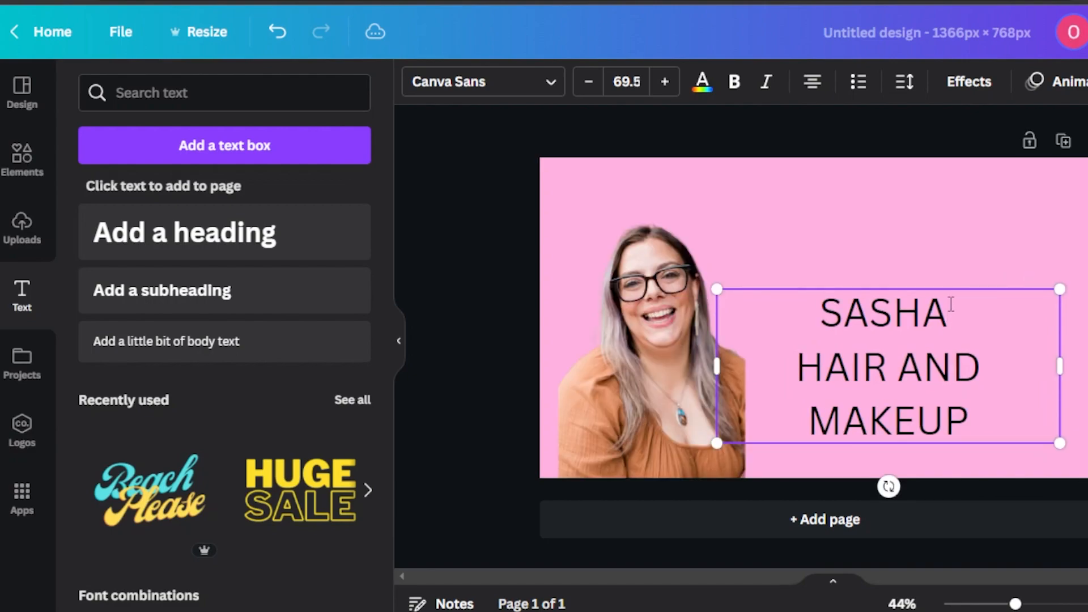
drag(959, 288, 981, 229)
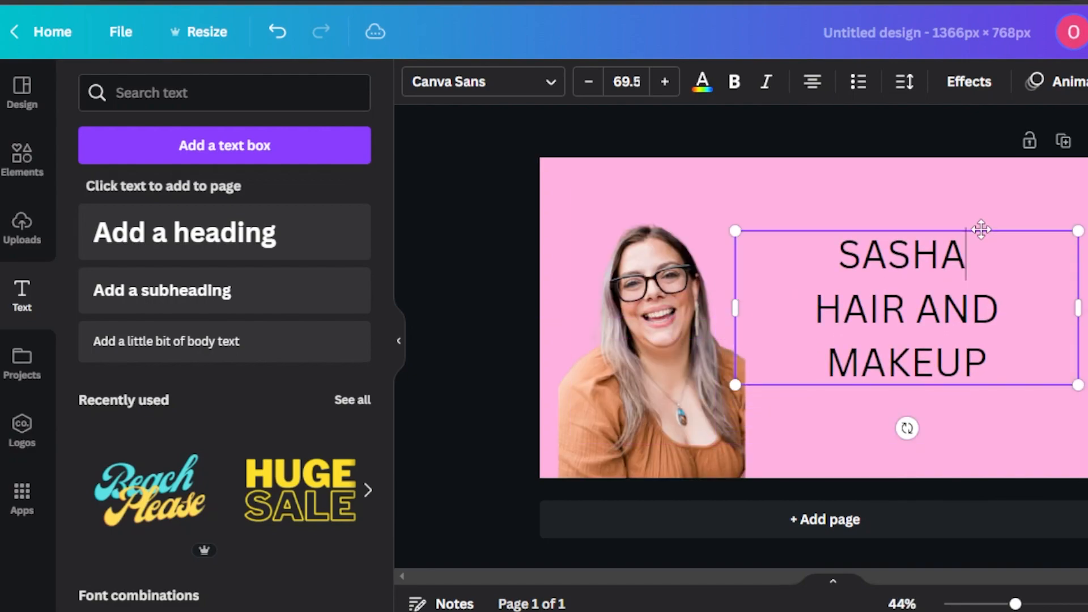
- Tighten the heading's line spacing and change its font to a handwritten script style
drag(831, 241, 1009, 372)
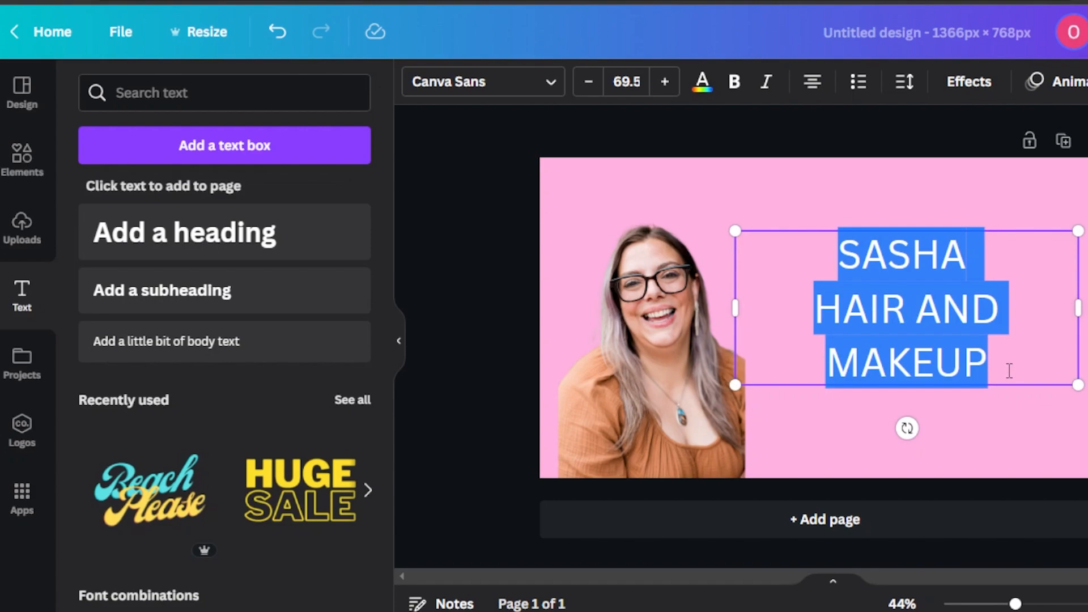
click(904, 85)
drag(1018, 221, 985, 218)
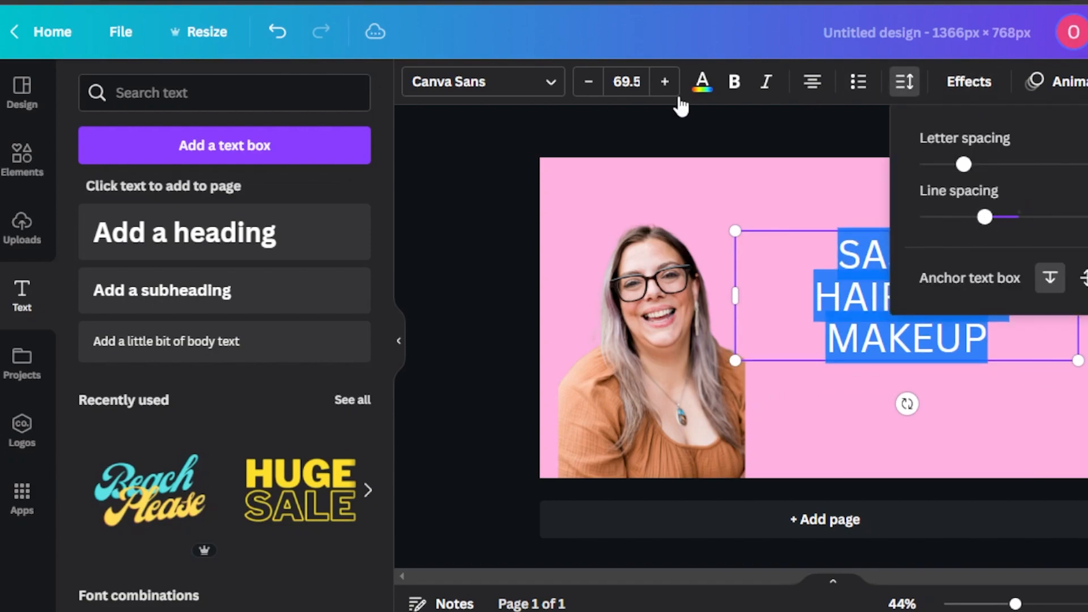
click(517, 80)
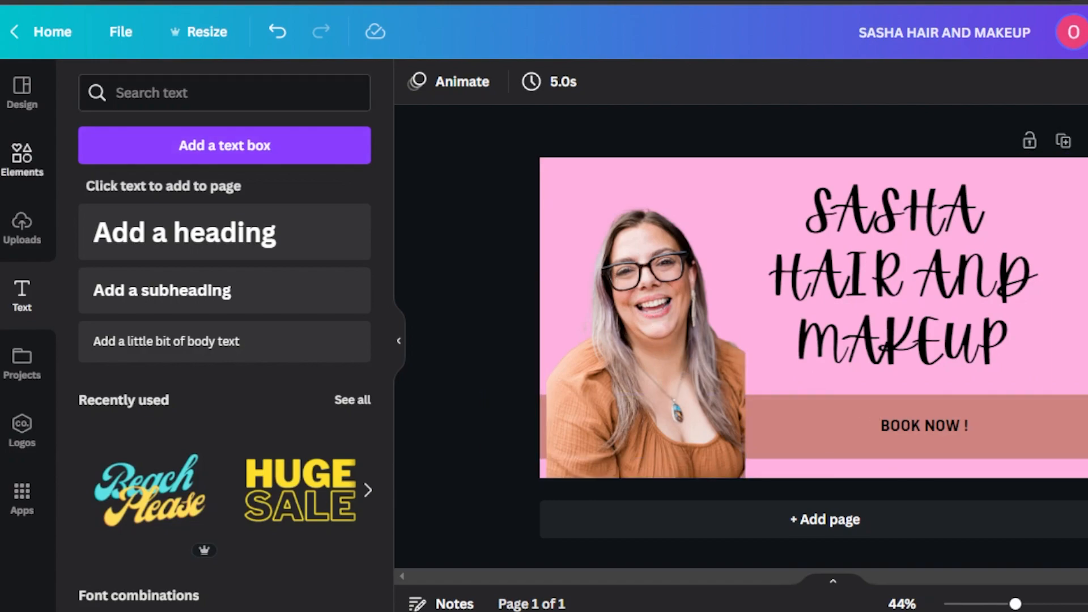
- Add a second blank page to the banner design
click(26, 152)
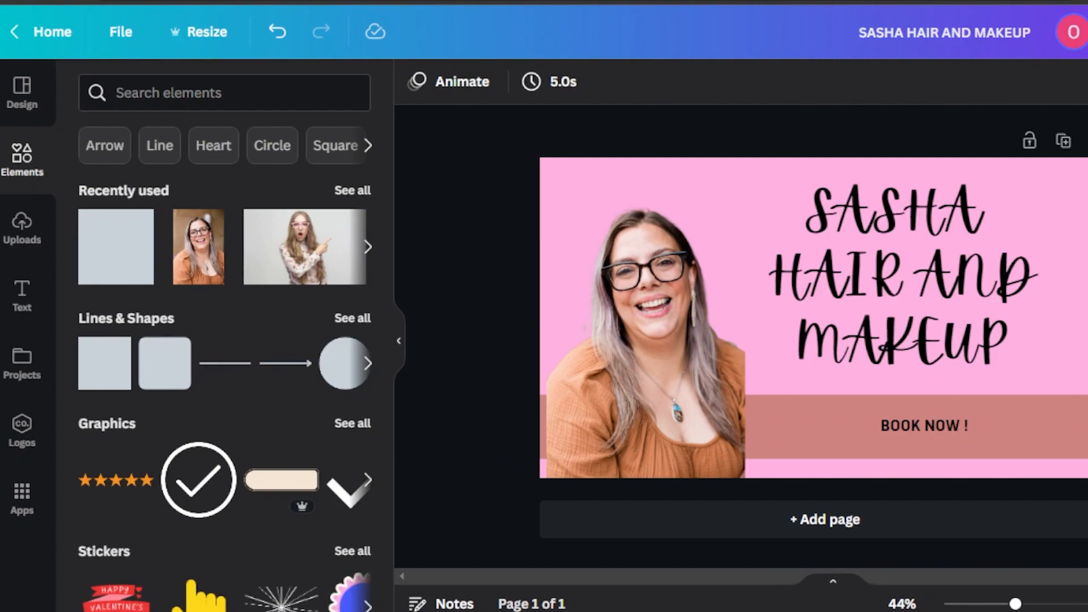
click(869, 530)
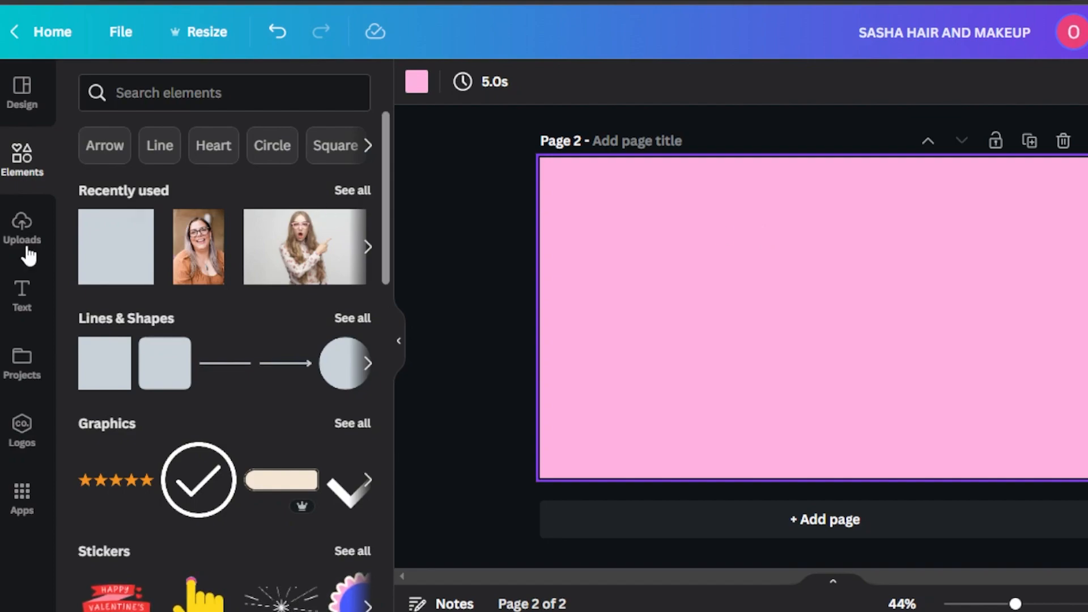
click(106, 377)
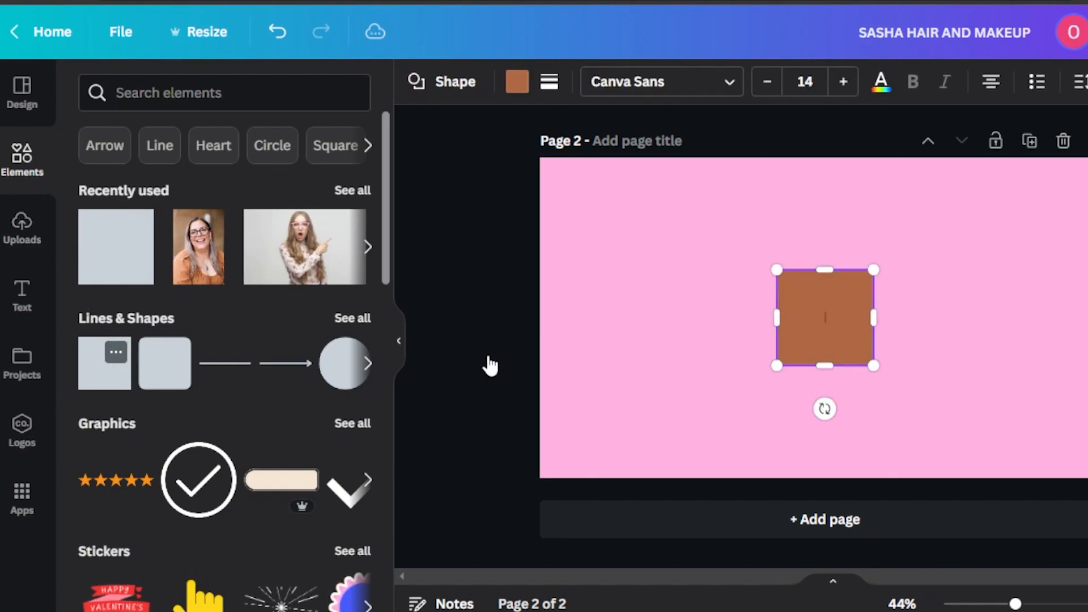
right_click(846, 323)
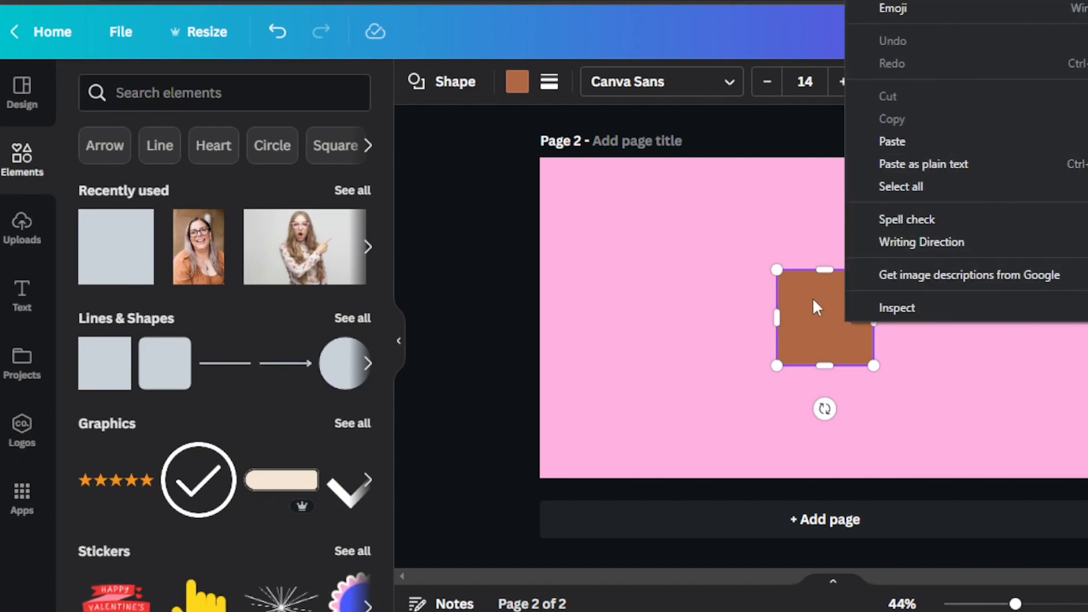
key(Escape)
key(ctrl+z)
- Add a brown rounded square to page 2 in place of the plain one, enlarge it and position it in the page's left half
click(161, 379)
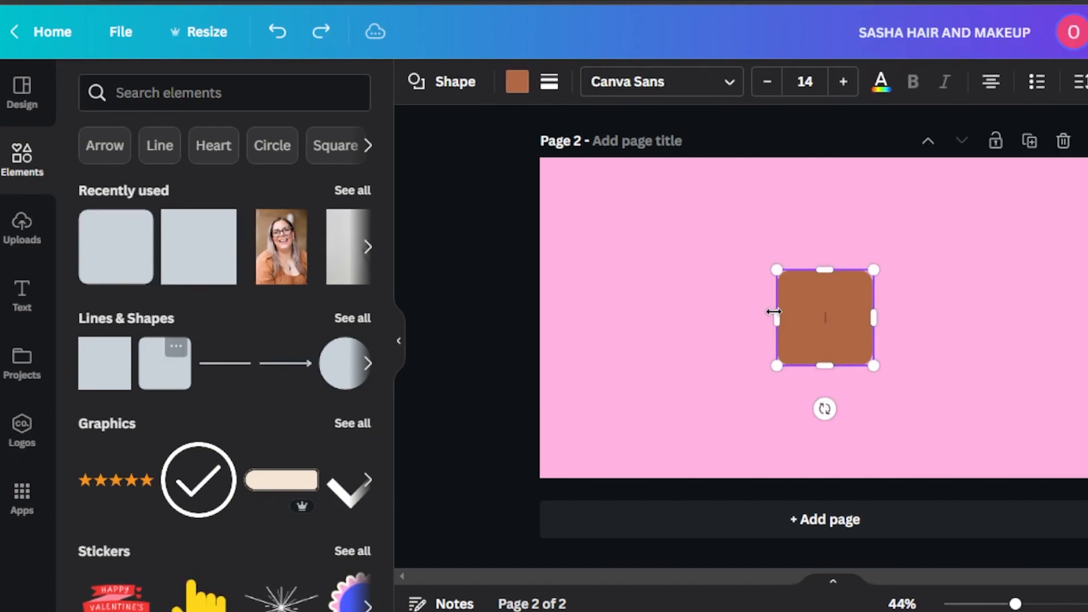
drag(872, 365, 974, 431)
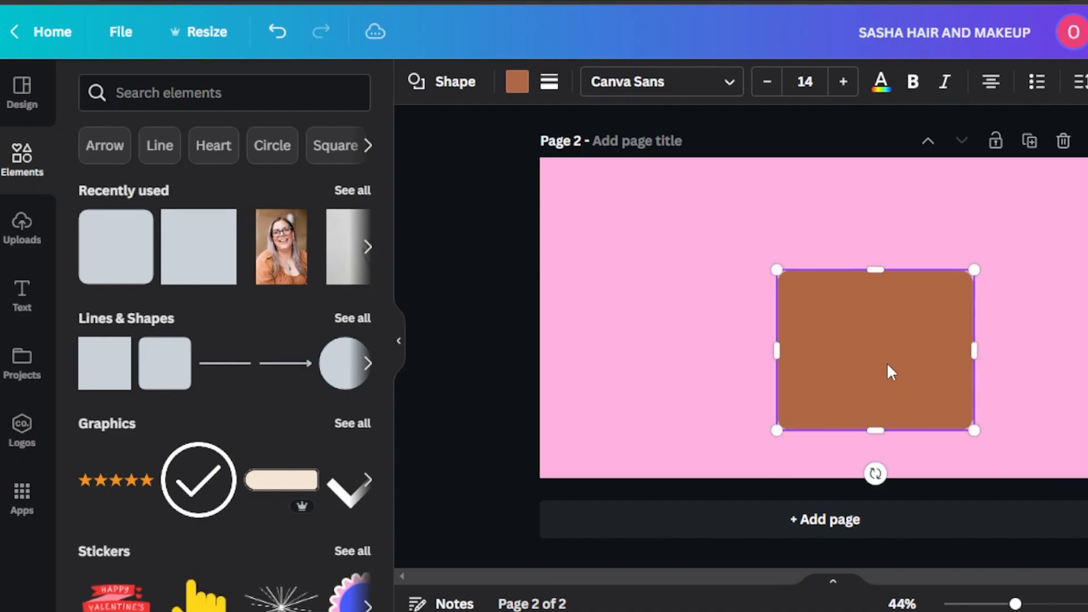
drag(972, 352, 929, 351)
drag(774, 267, 717, 215)
drag(797, 292, 678, 289)
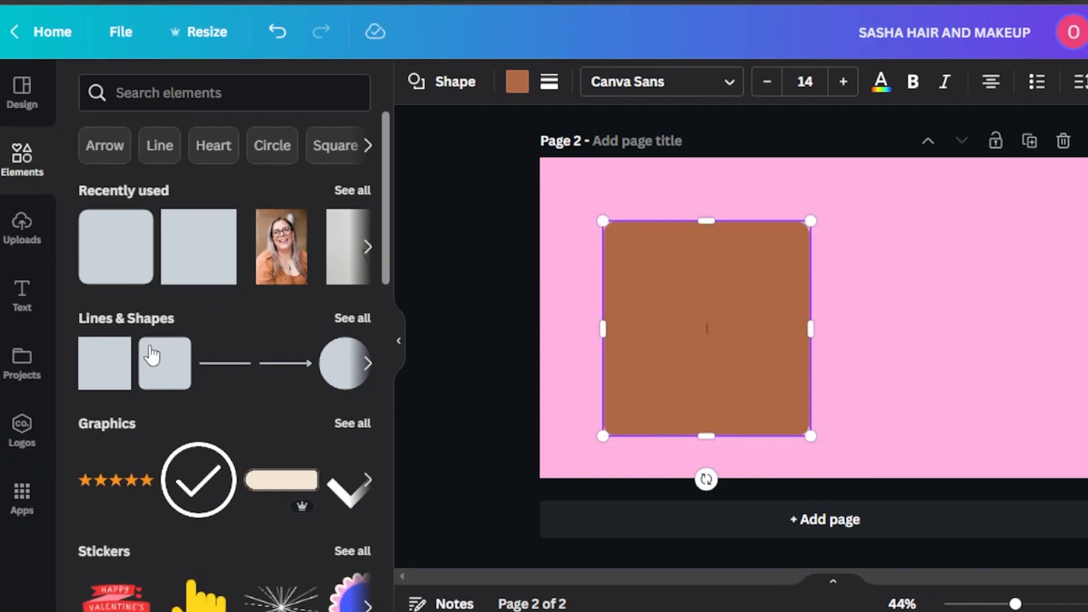
- Add a second brown rounded square, match its size to the first and place it alongside at the same height
click(186, 374)
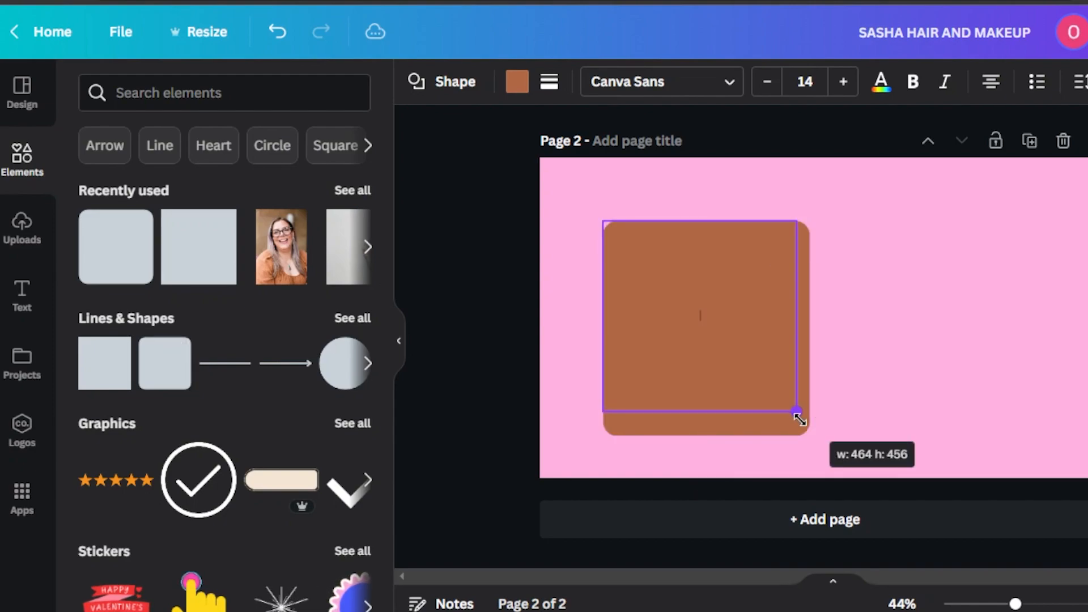
drag(799, 415, 810, 436)
drag(754, 363, 953, 357)
- Make both brown rounded squares slightly transparent
click(700, 318)
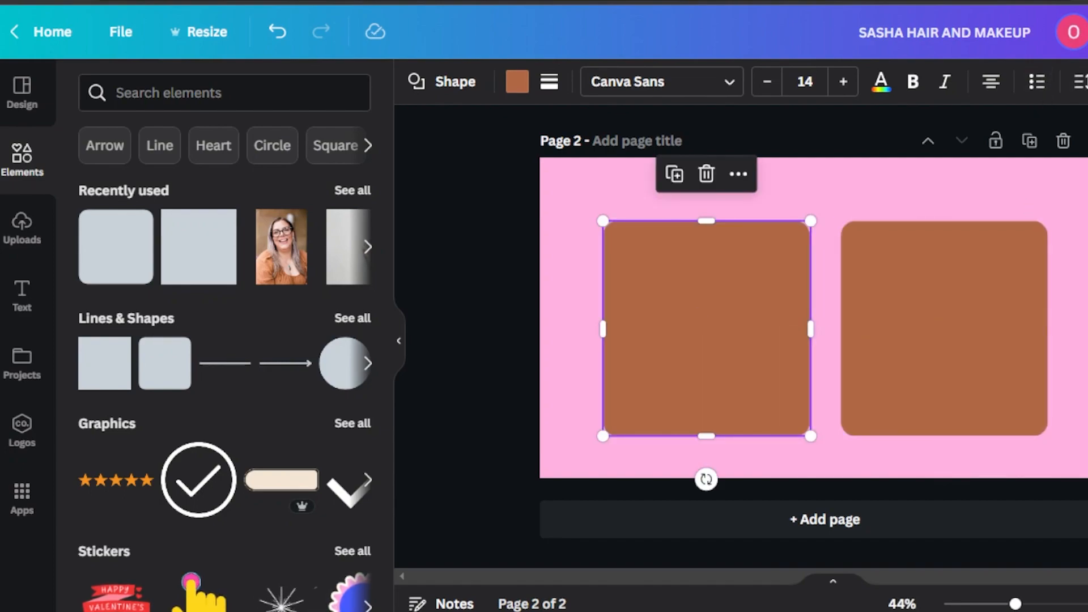
click(1087, 82)
click(1087, 126)
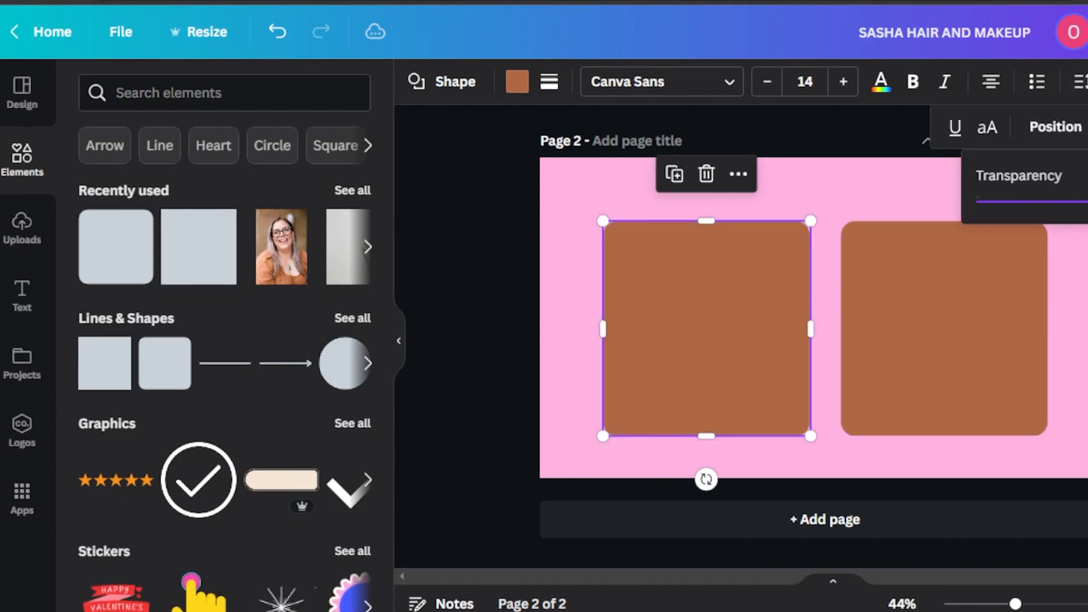
mouse_move(1087, 201)
mouse_down()
mouse_move(1078, 203)
mouse_move(1087, 203)
mouse_up()
click(953, 317)
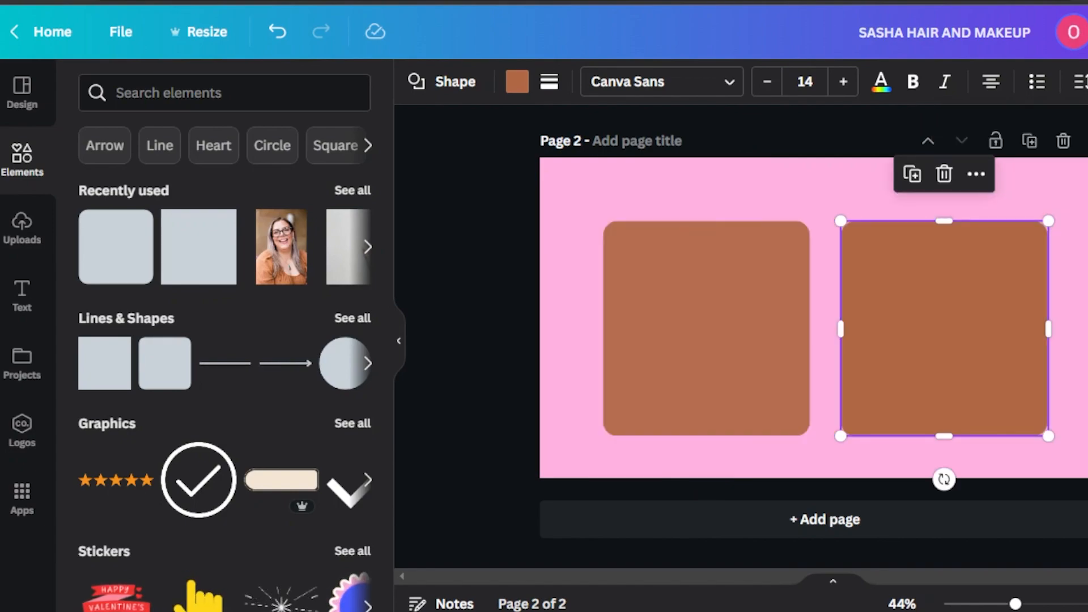
click(1087, 81)
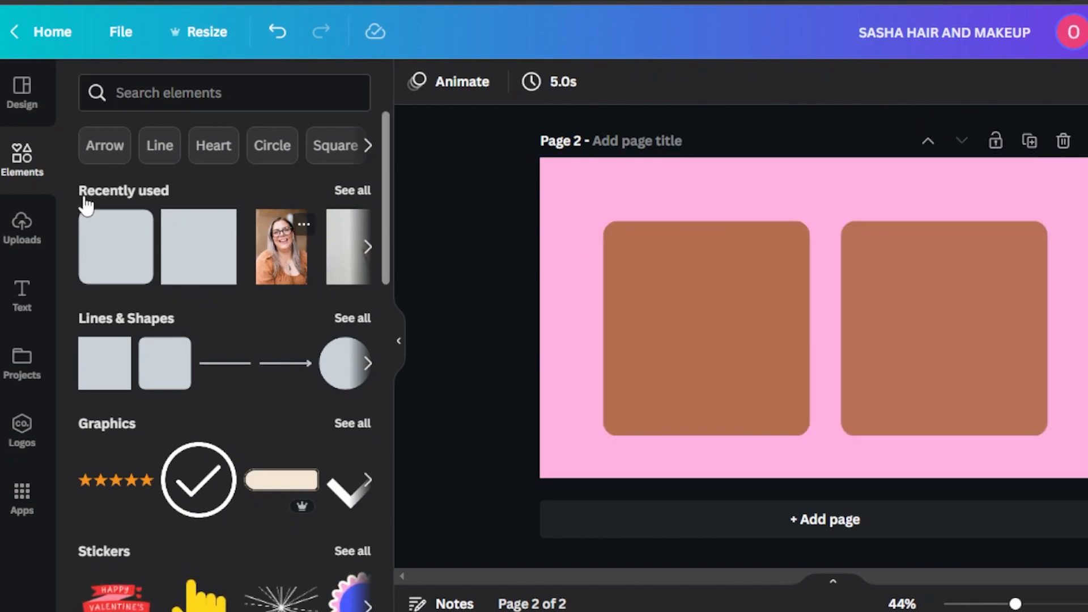
- Fill the squares with "DEAL 1" and "DEAL 2" headings and their service lists, and decorate opposite page corners with organic rainbow graphics
click(22, 298)
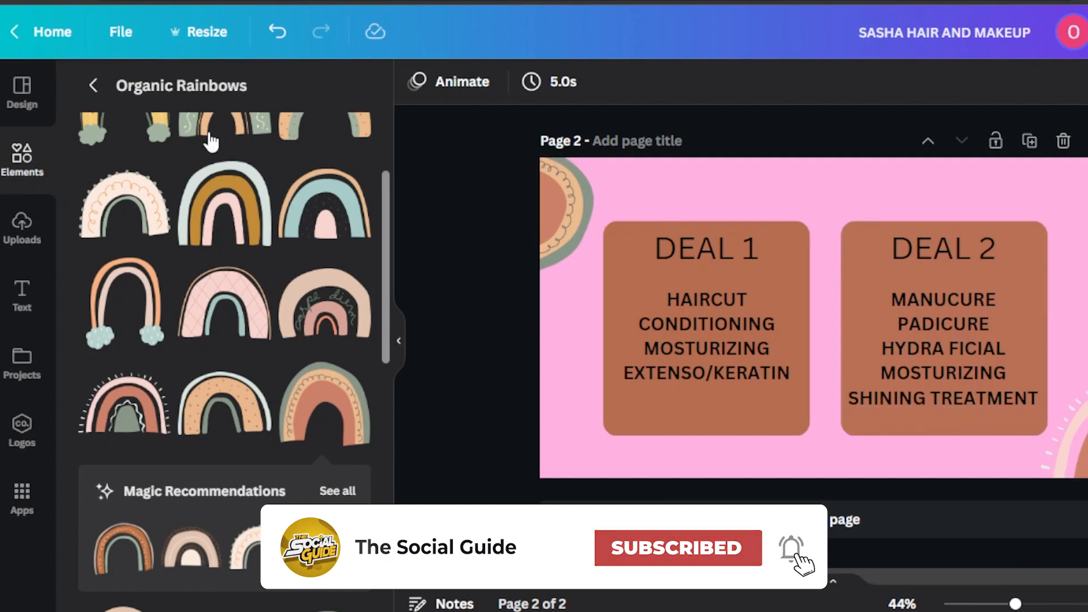
click(93, 85)
click(91, 83)
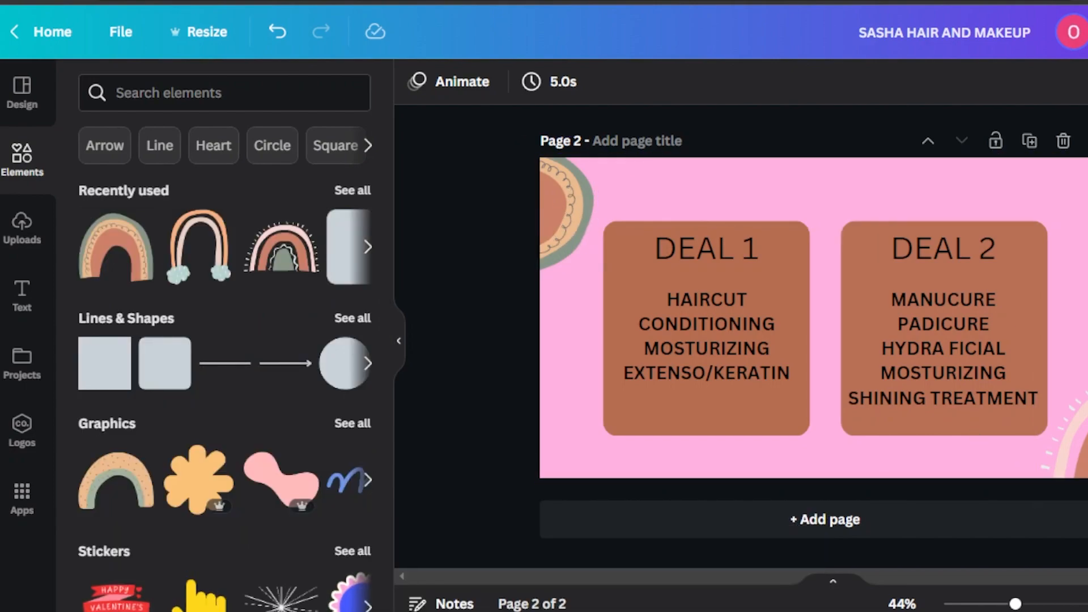
- Review both pages and download the banner and the deals page as separate PNG files
scroll(814, 337, up, 4)
scroll(814, 336, down, 4)
scroll(928, 384, up, 4)
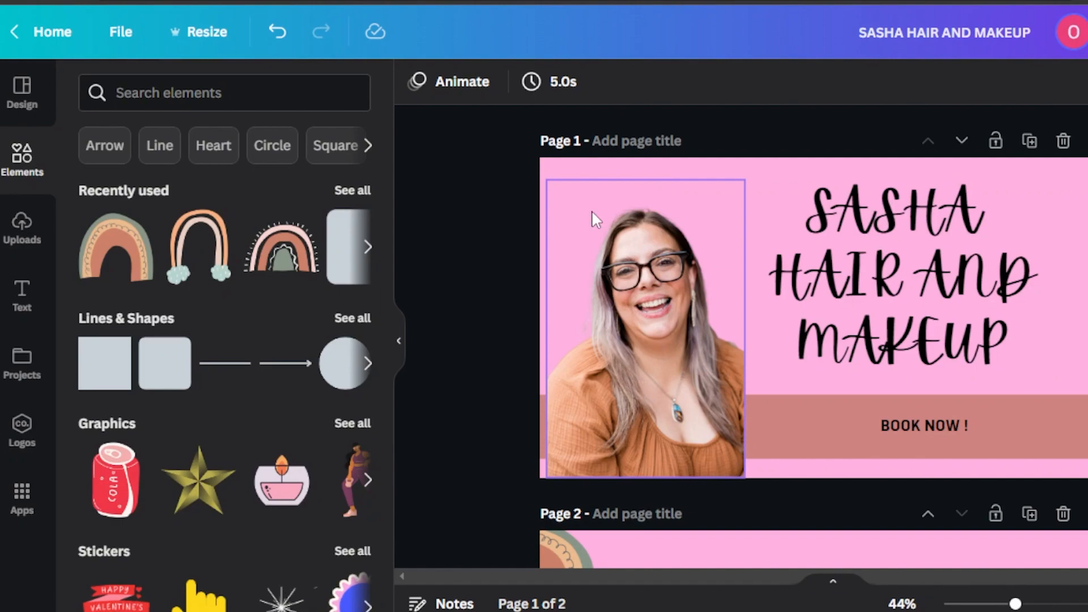
scroll(813, 336, down, 4)
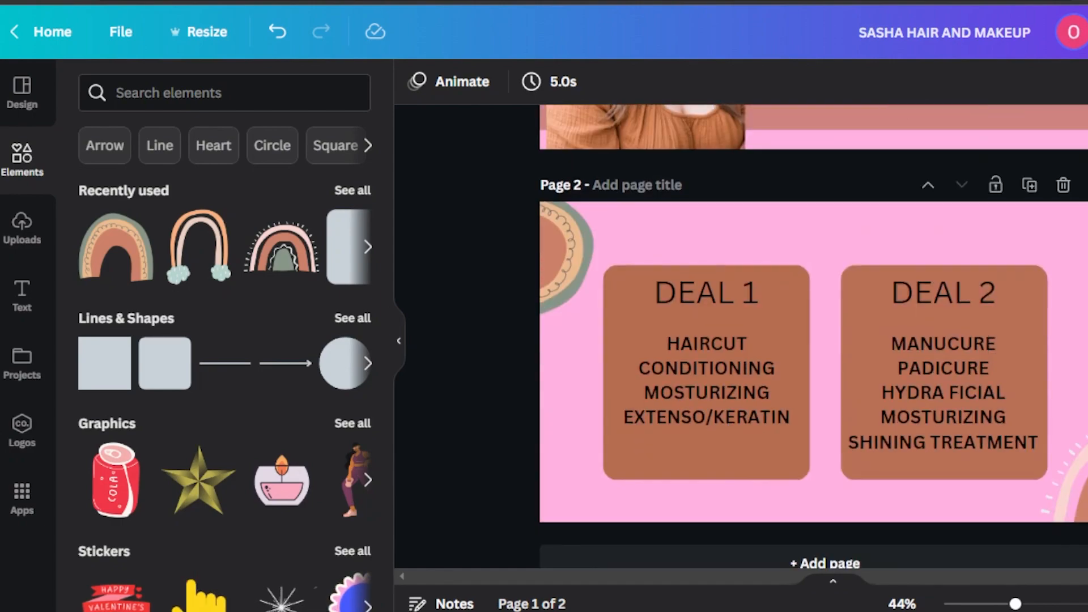
scroll(813, 336, up, 1)
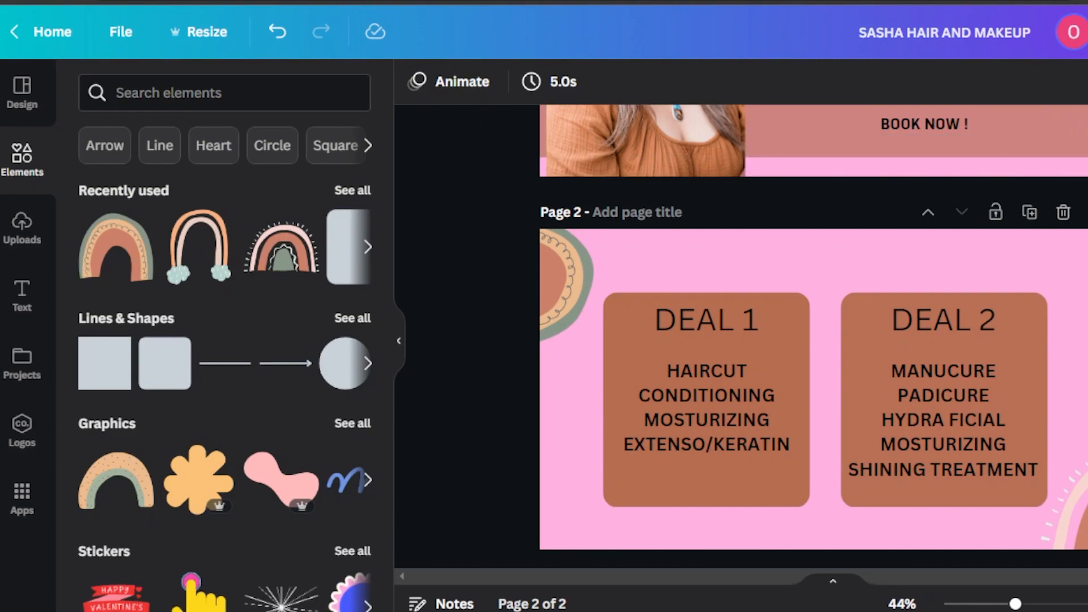
scroll(737, 334, up, 5)
click(1032, 32)
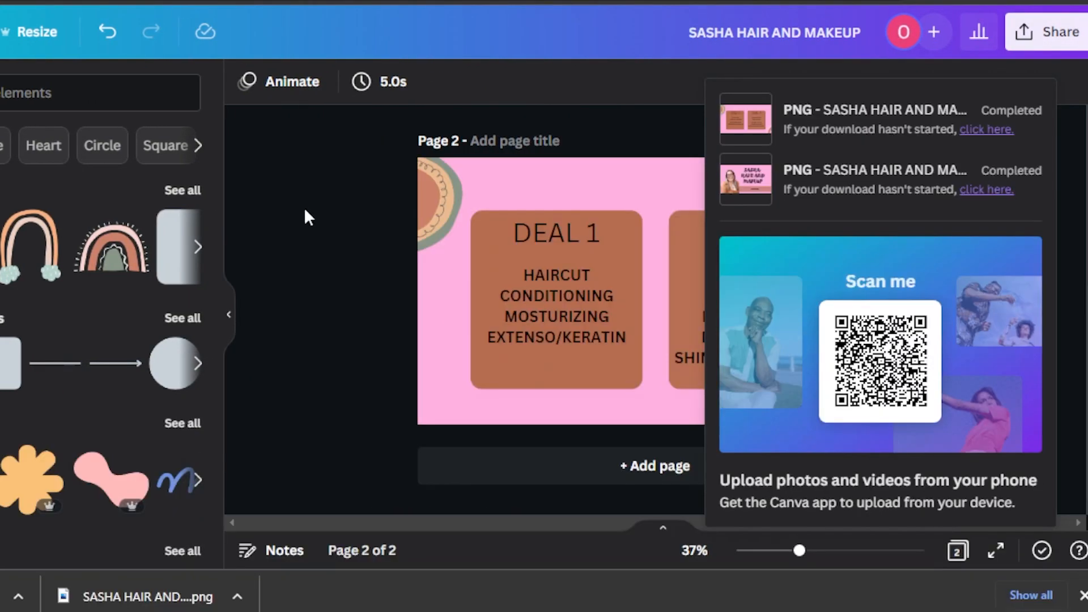
click(847, 162)
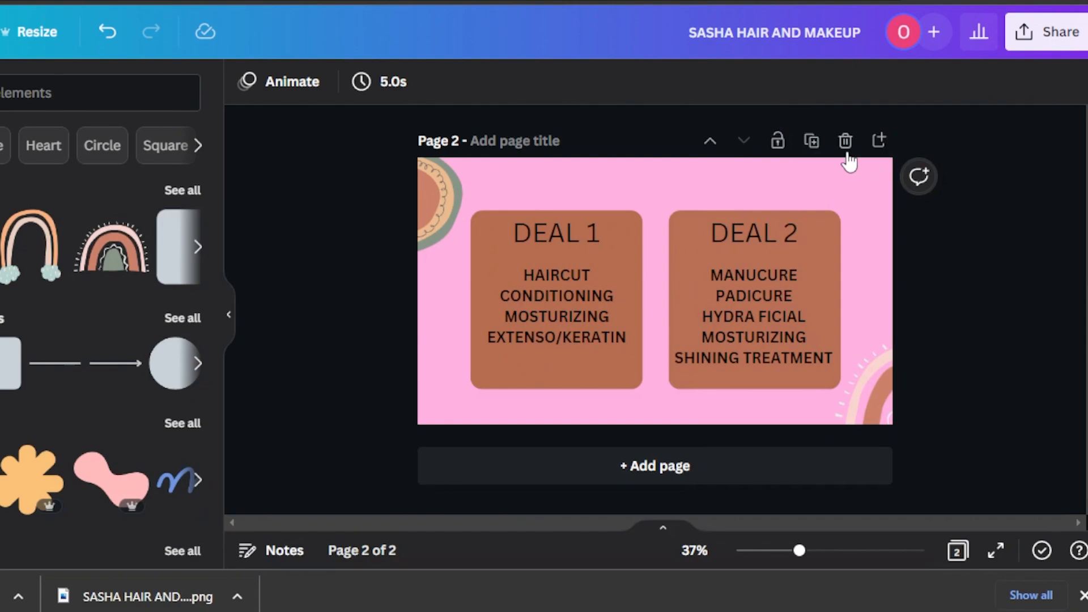
- Examine the PNG download settings and the page selection for the two-page design without starting another download
scroll(655, 291, up, 5)
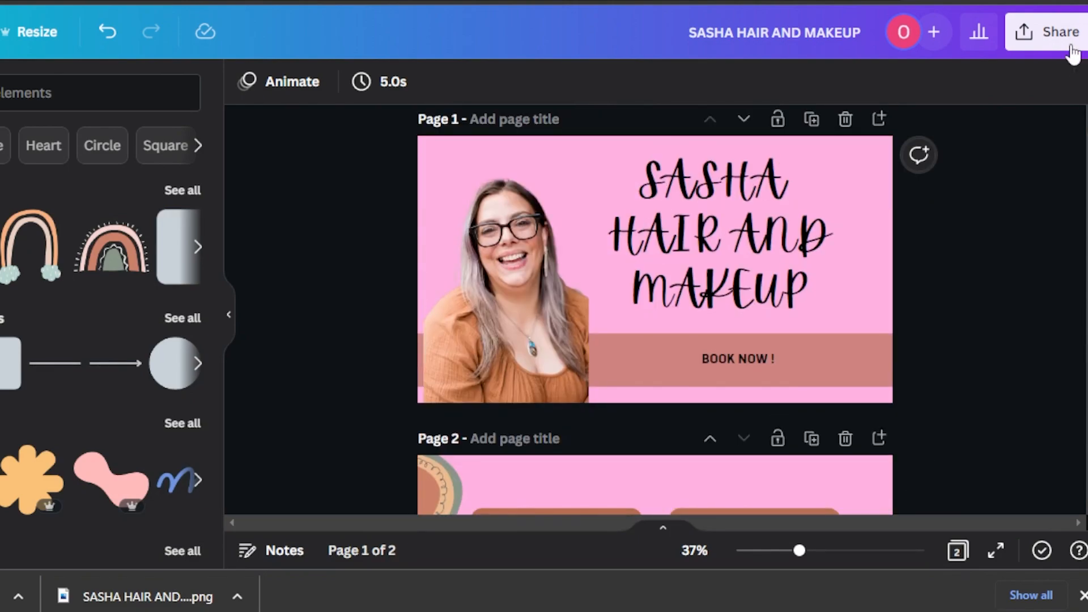
click(1045, 32)
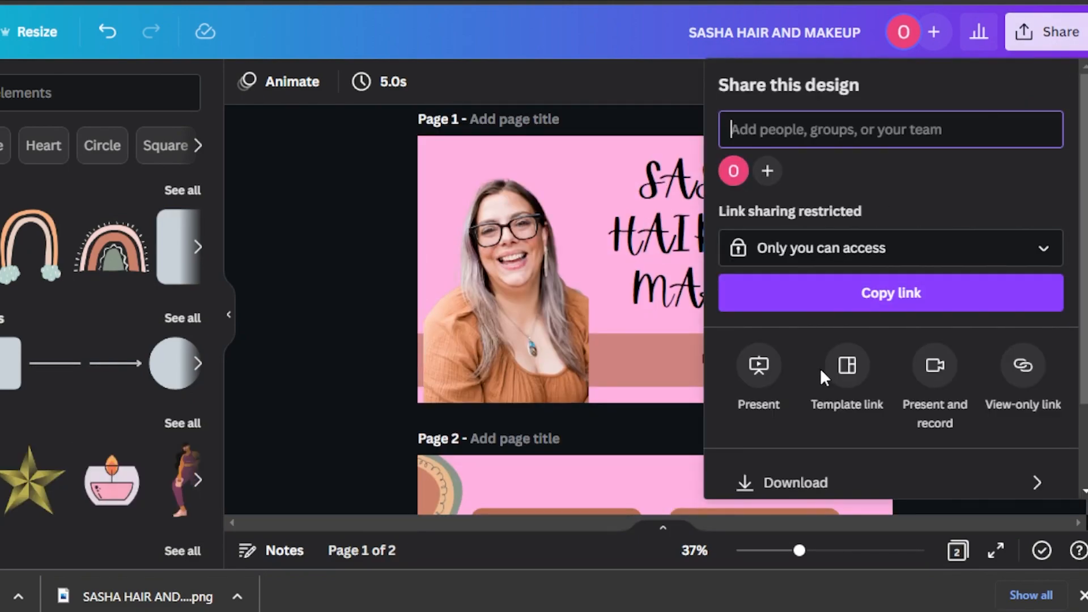
click(808, 482)
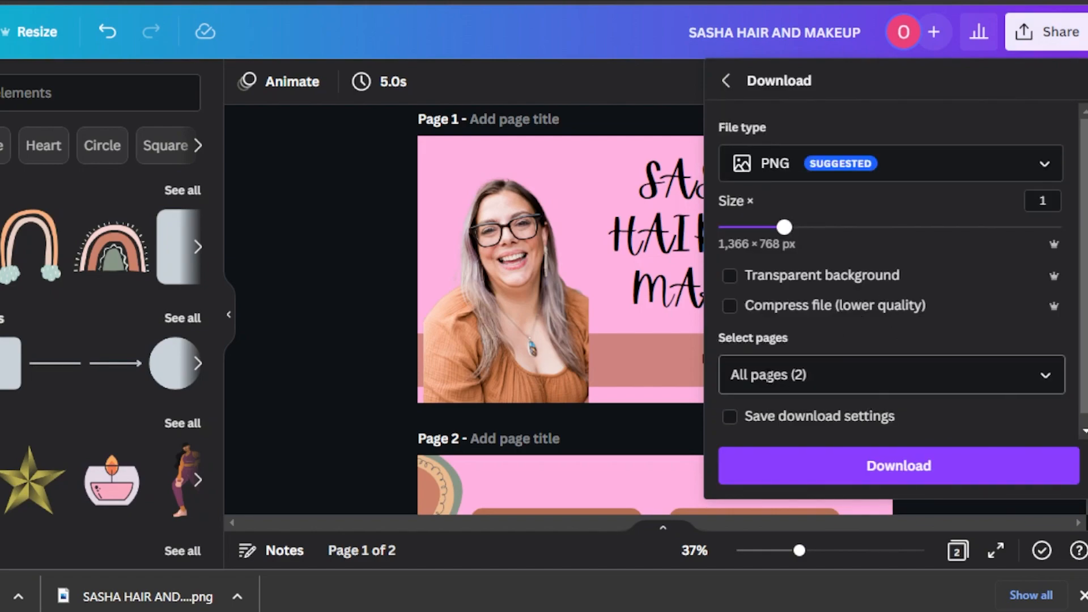
click(854, 365)
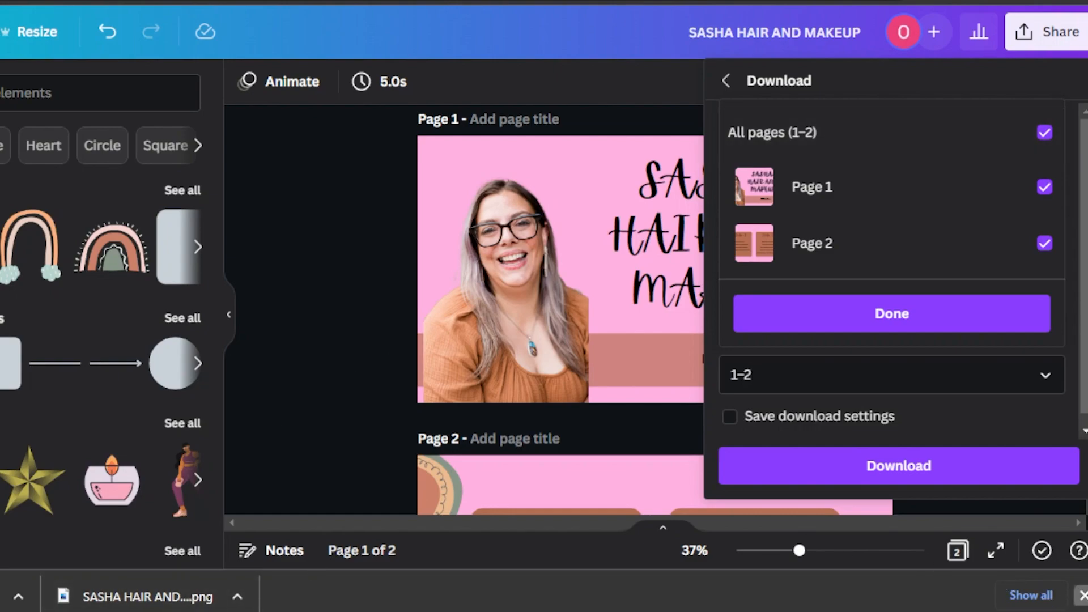
click(1083, 595)
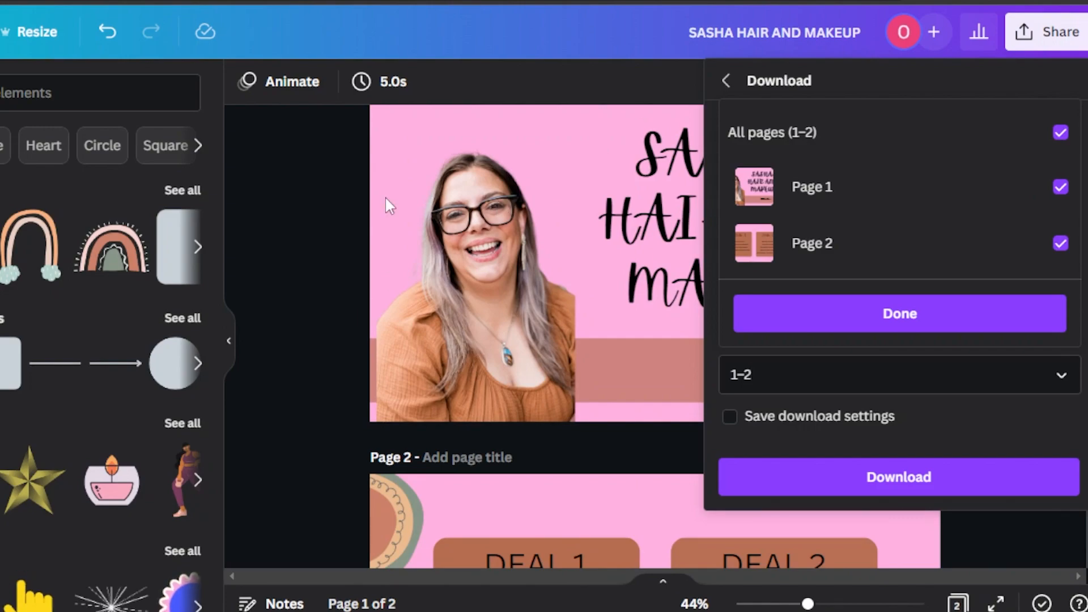
click(331, 212)
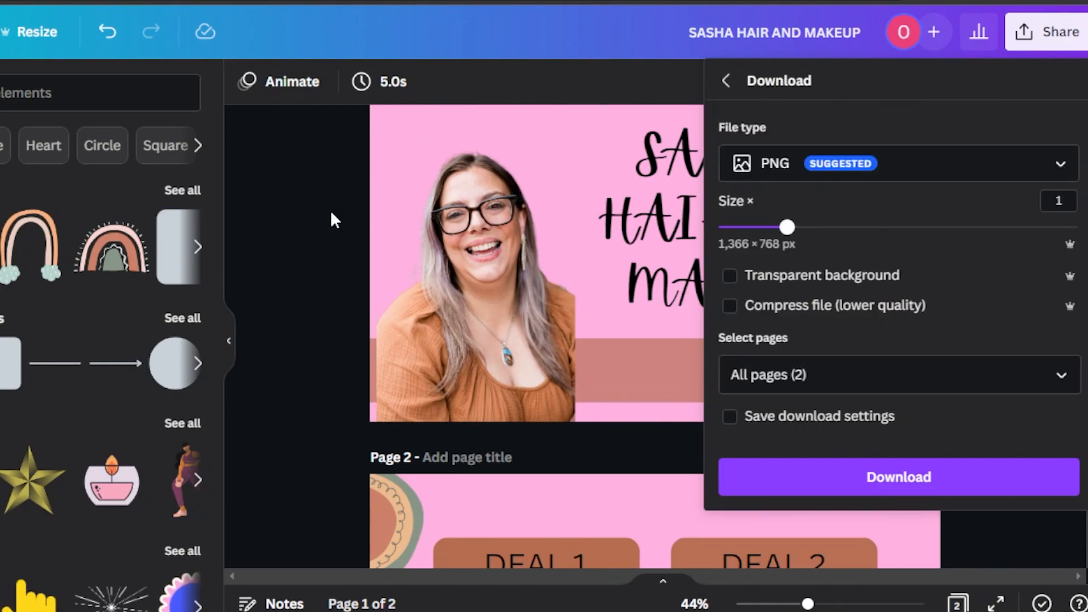
click(728, 82)
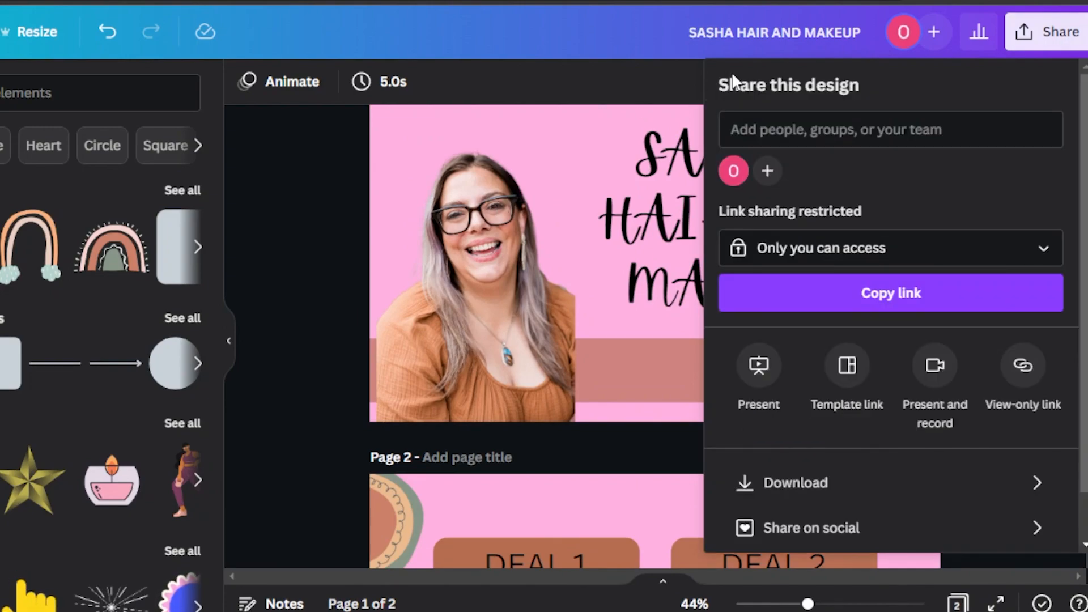
click(270, 253)
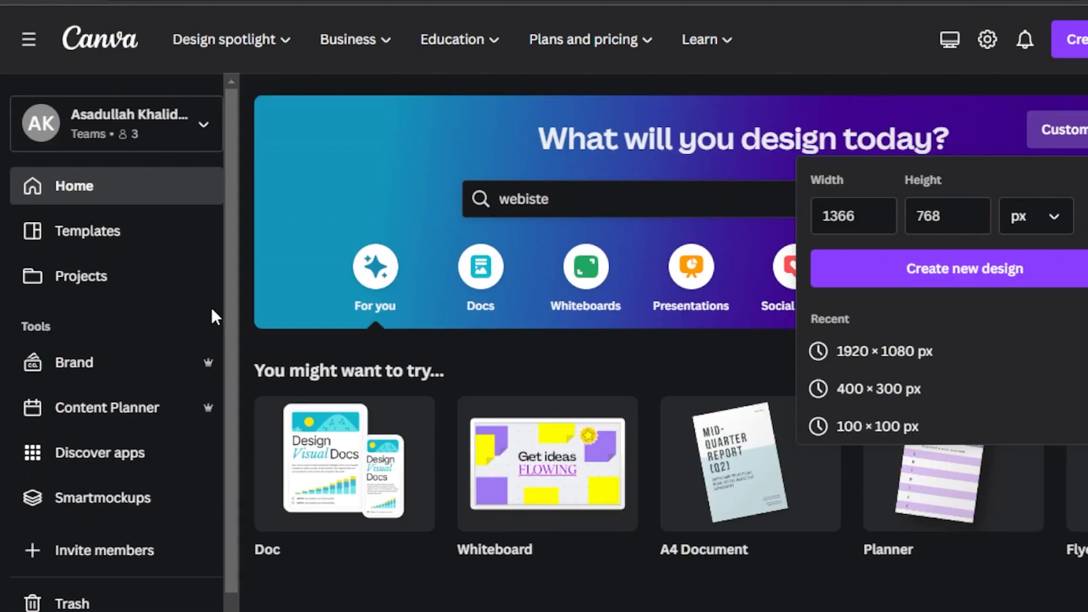
- Create a new blank Logo design of 500 × 500 px from the home page
click(1086, 391)
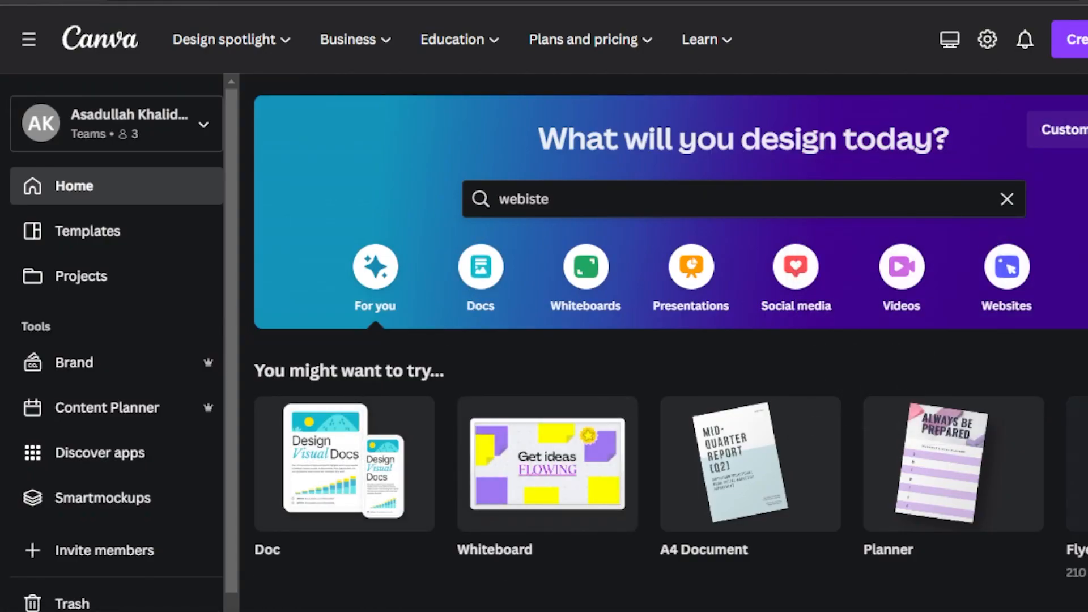
click(1086, 465)
click(1086, 464)
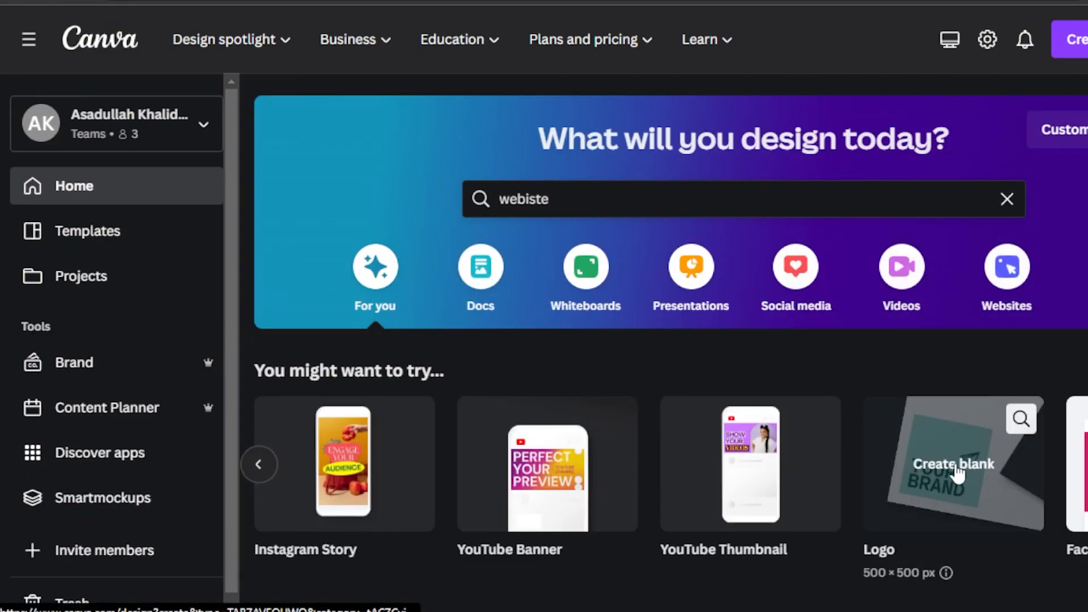
click(955, 466)
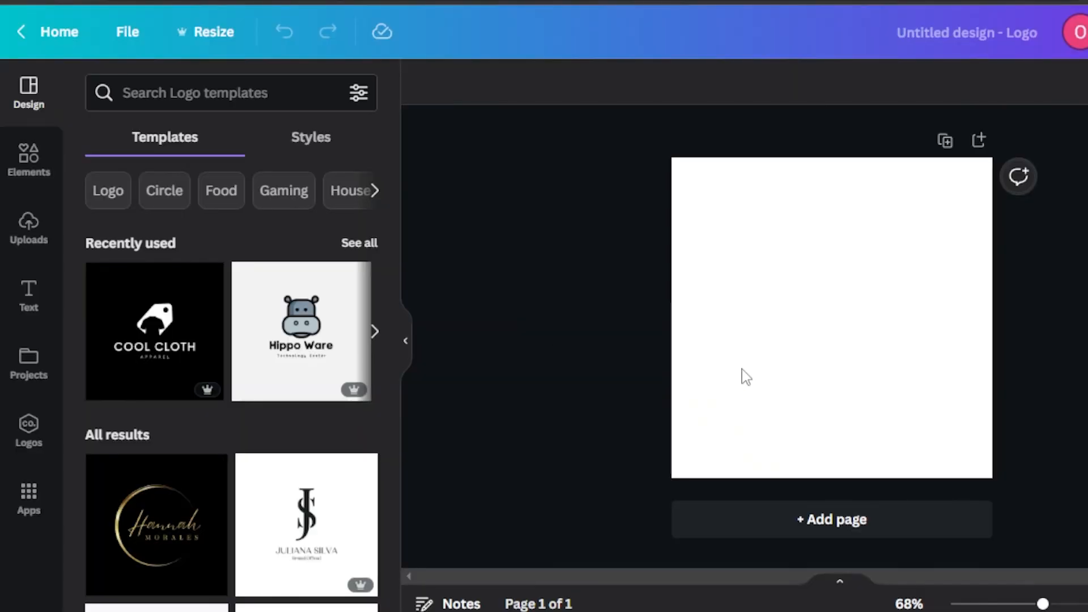
- Set the logo's background colour to pink #ffb2e1
click(746, 310)
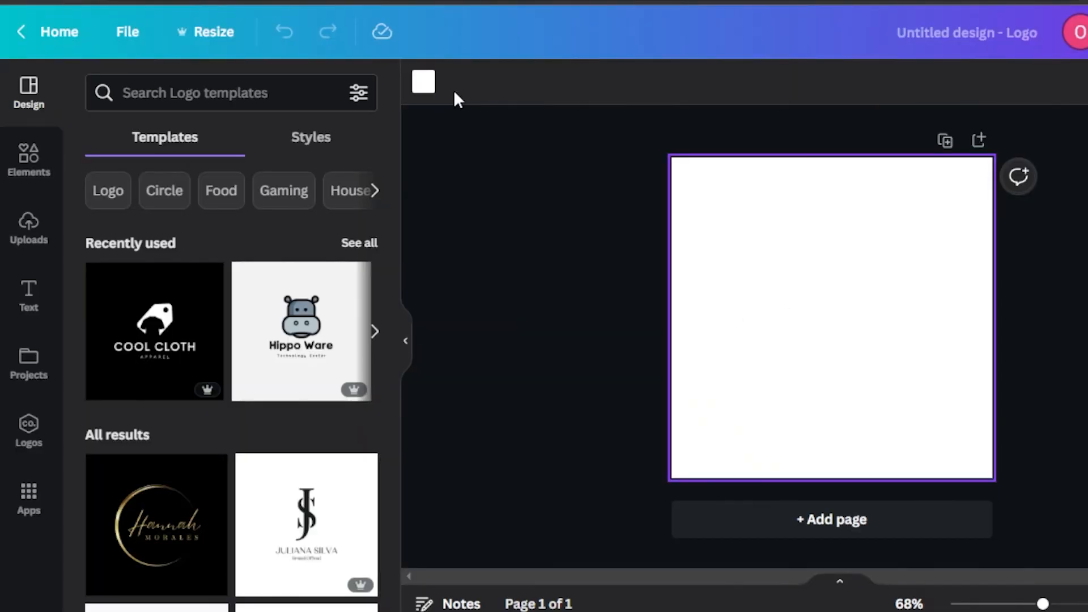
click(427, 85)
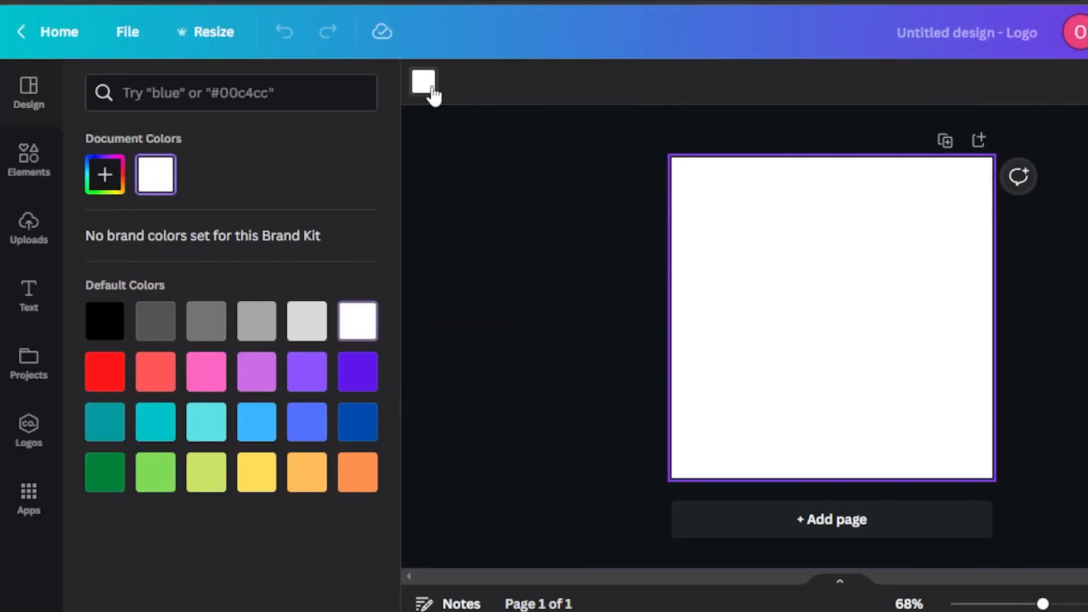
click(169, 375)
click(104, 174)
drag(266, 222, 178, 186)
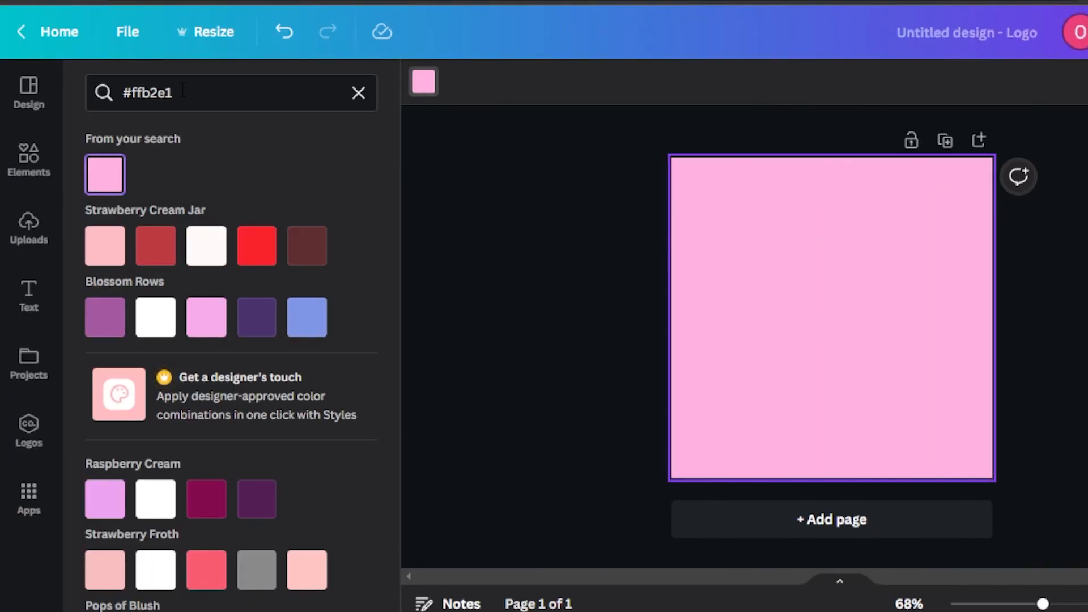
- Add a heading reading "SASHA" to the logo and enlarge it to about size 48.8
click(29, 292)
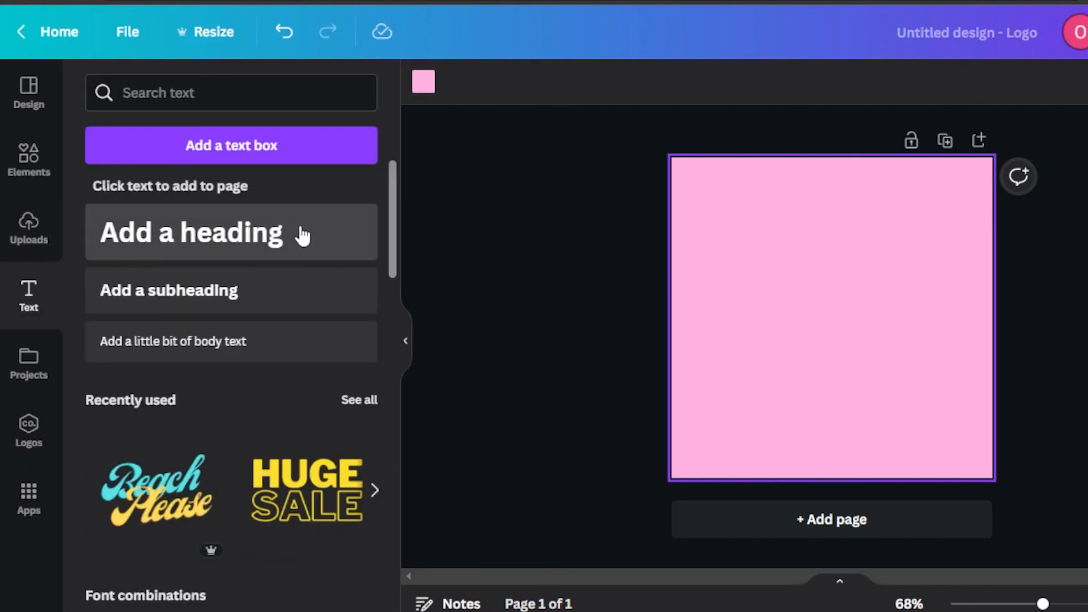
click(301, 233)
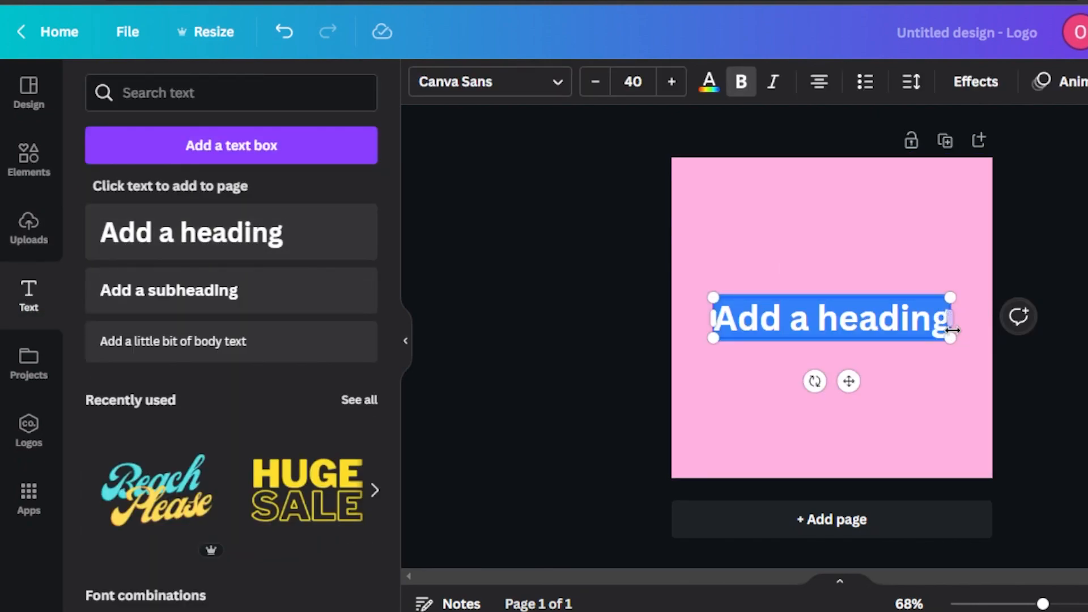
drag(952, 339, 989, 346)
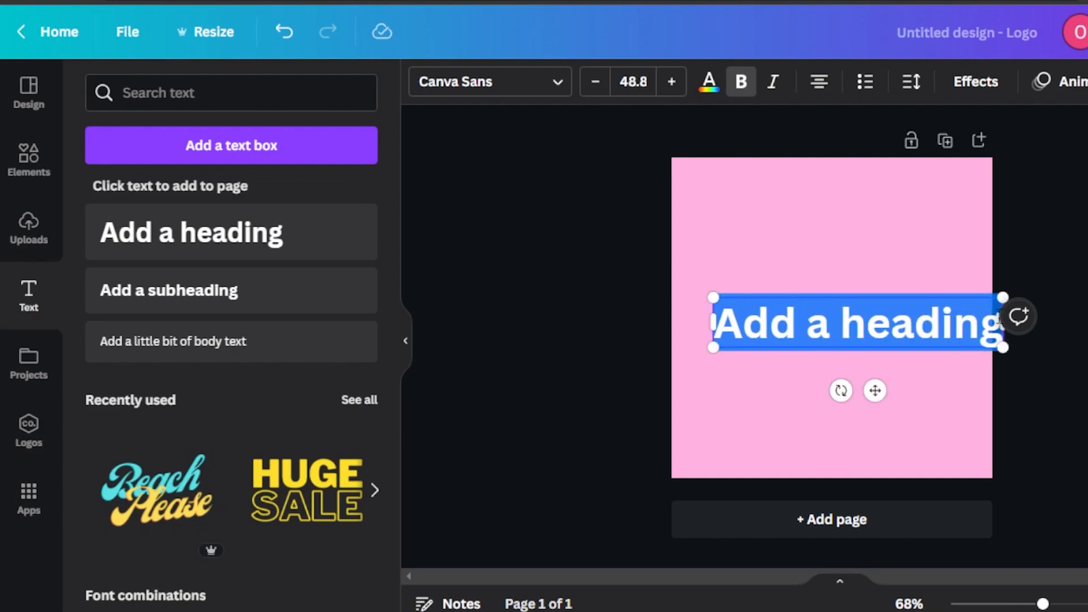
key(BackSpace)
text(SASHA)
- Change the logo text's font to Apricots to match the banner, and enlarge it to about size 98.9, centred on the page
click(499, 98)
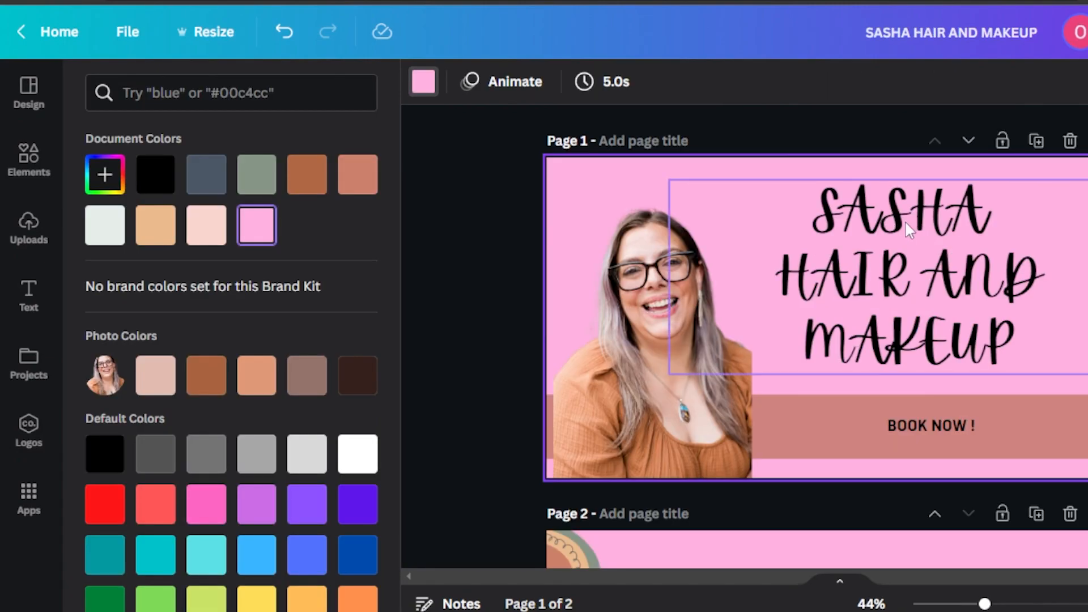
click(911, 229)
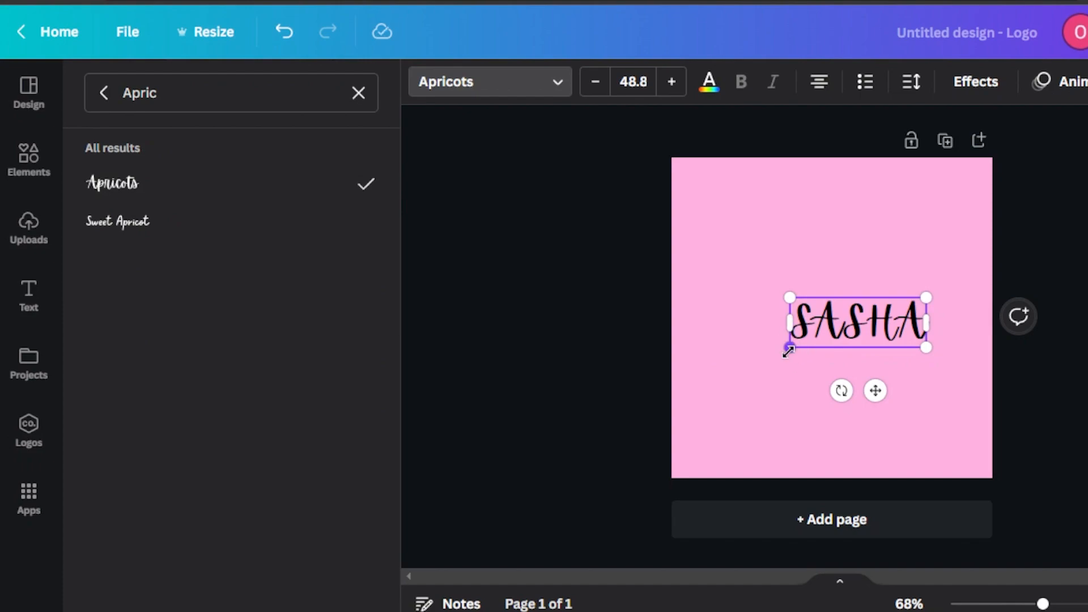
drag(788, 351, 683, 390)
drag(927, 388, 994, 416)
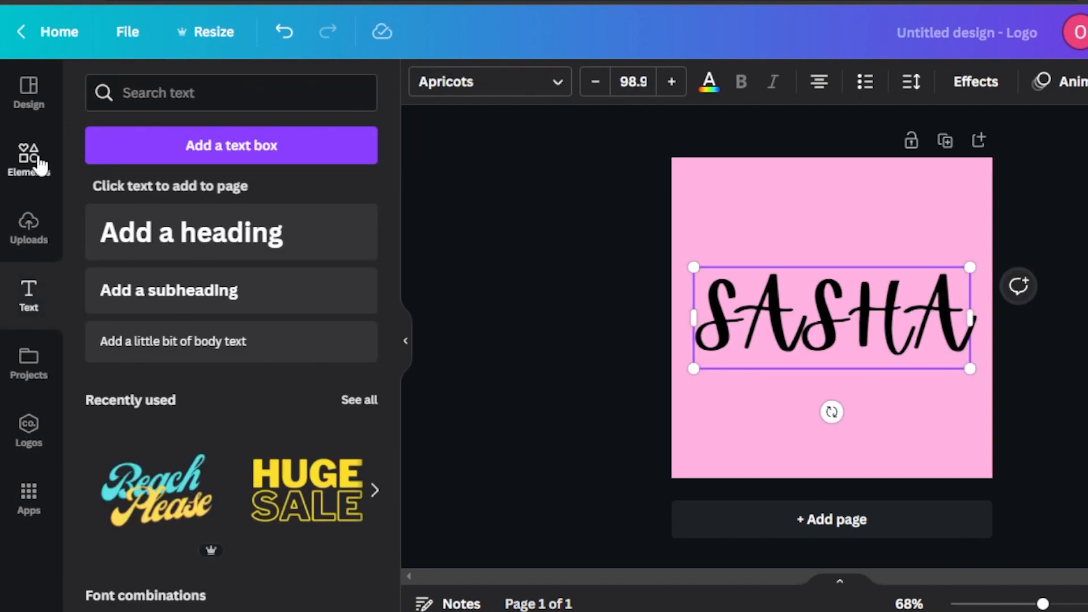
- Add the recently used rainbow graphic with cloud ends, centred above the SASHA text in the logo
click(40, 166)
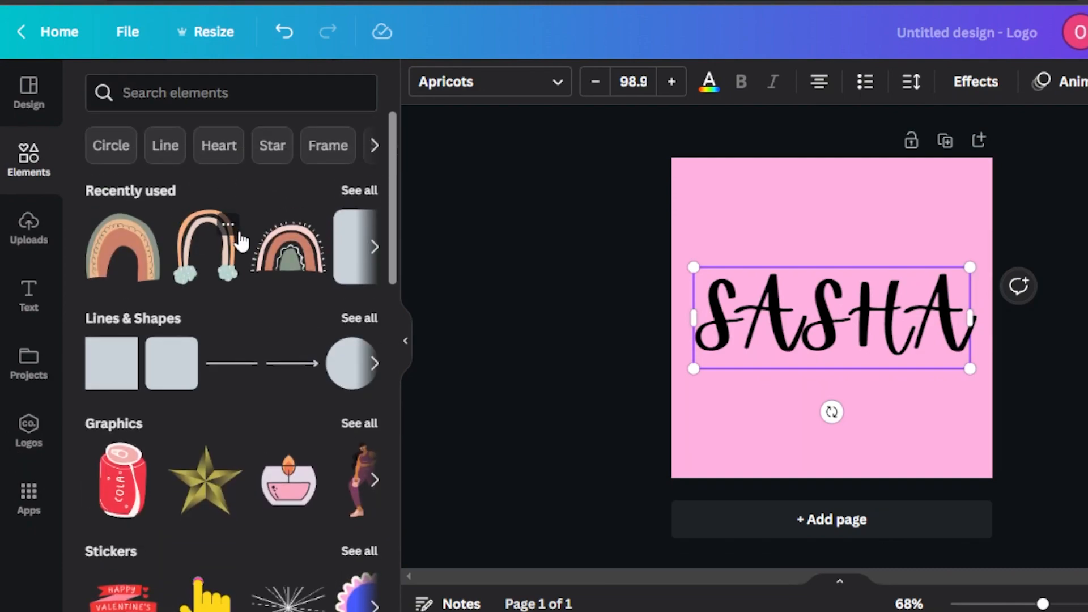
click(186, 263)
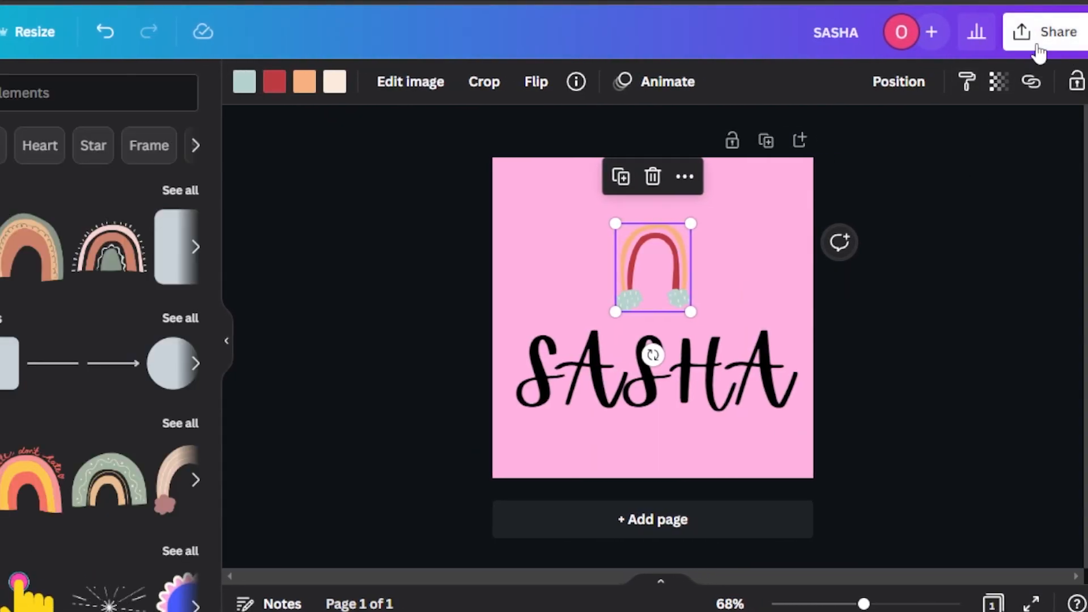
- Download the logo design as a PNG at 500 × 500 px
click(1046, 32)
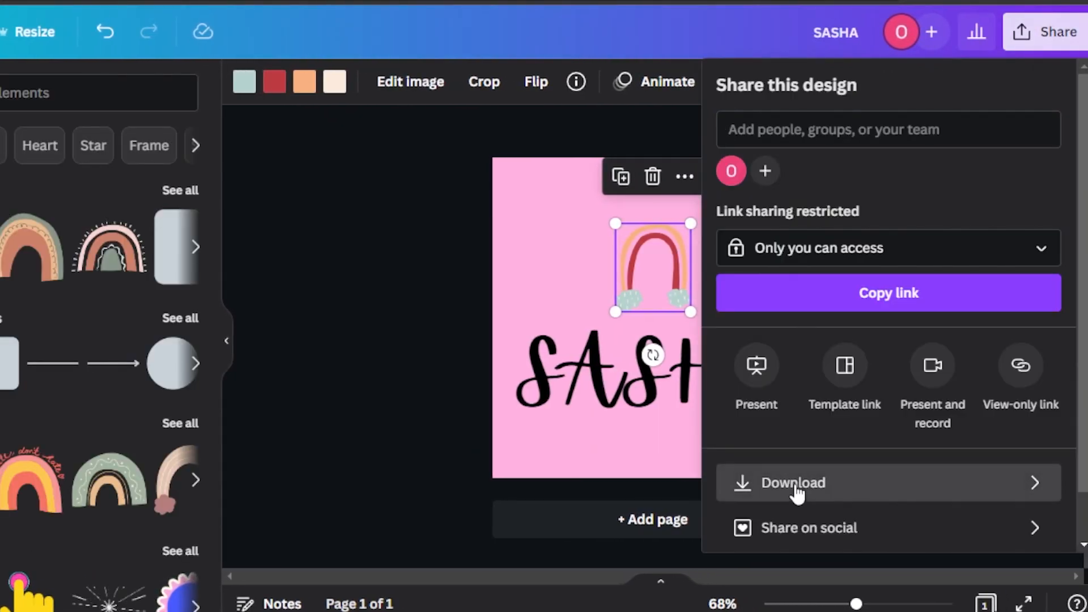
click(737, 483)
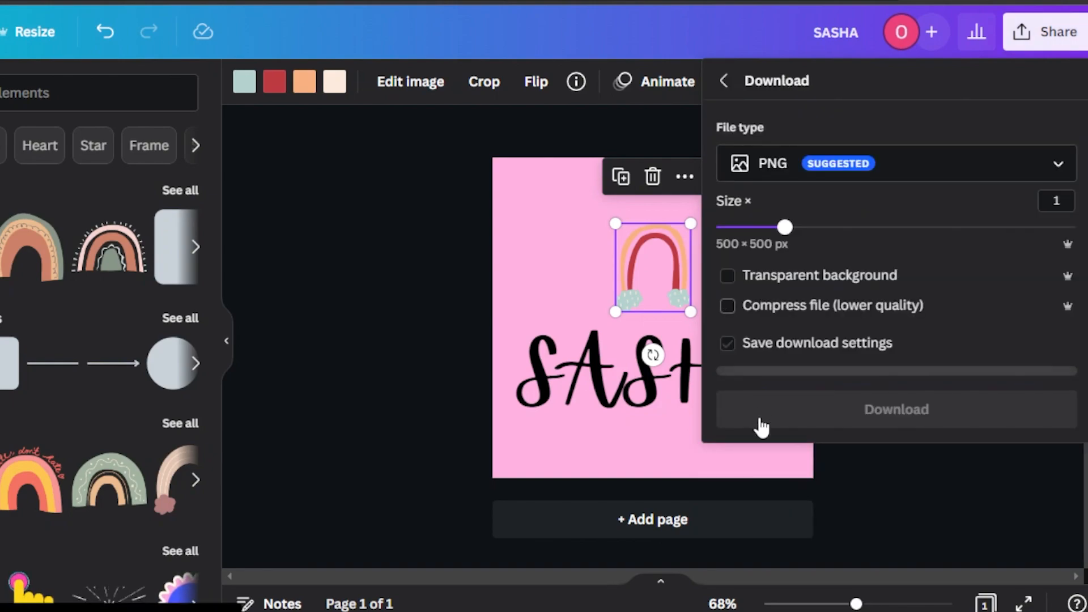
click(824, 417)
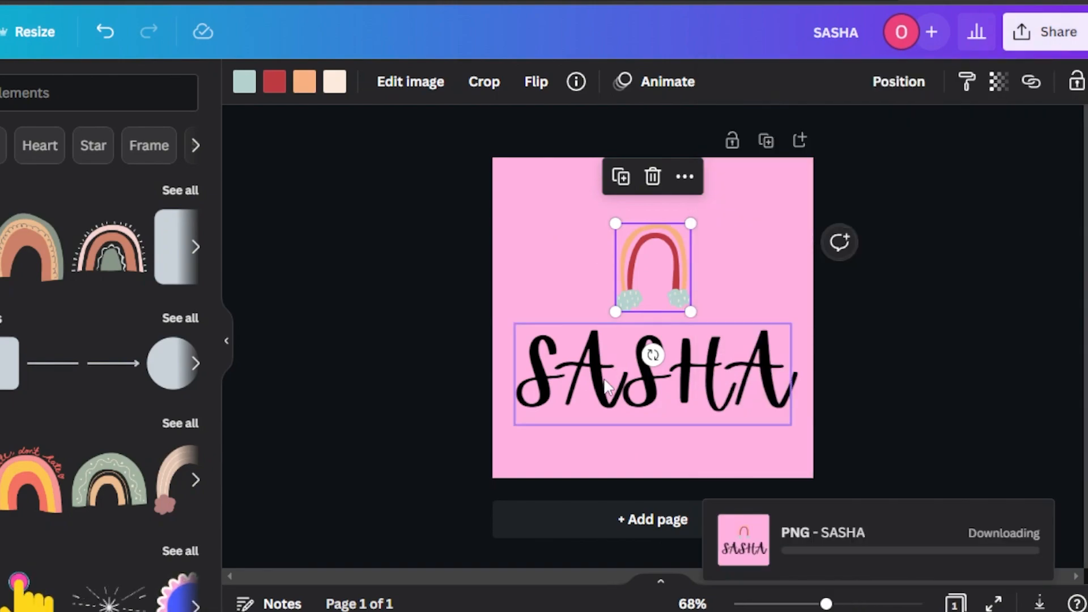
click(402, 255)
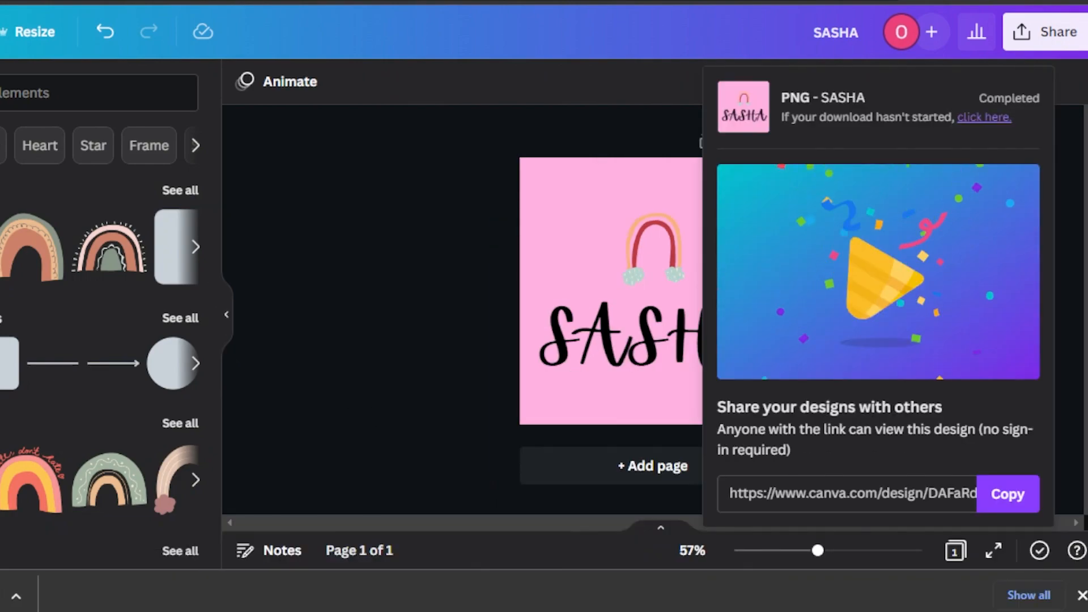
click(1082, 595)
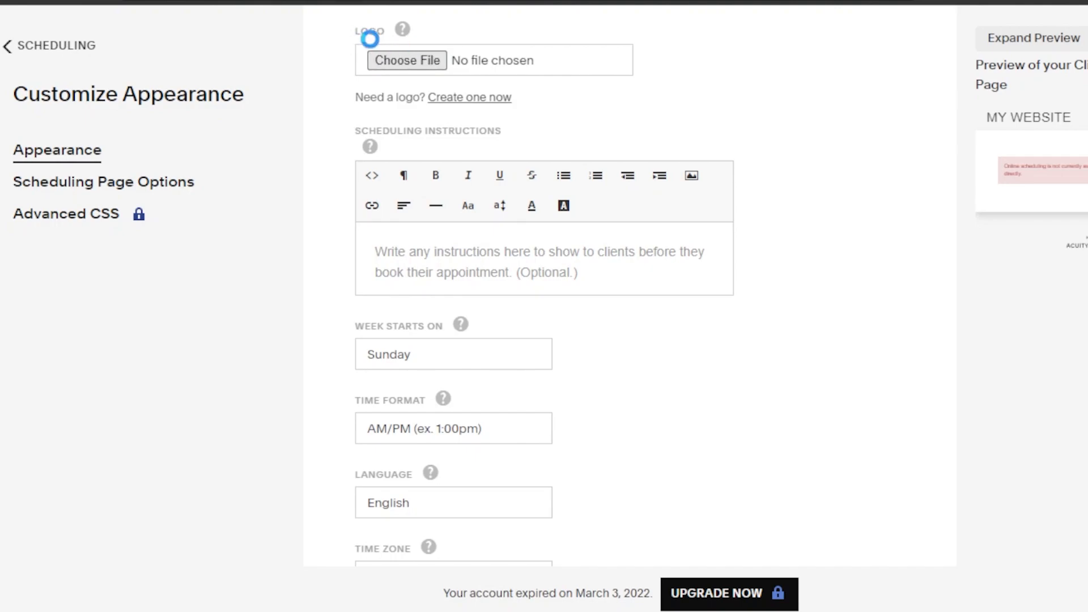
- Switch to the Squarespace scheduling page's Customize Appearance settings and choose SASHA.png as the logo
click(376, 55)
double_click(224, 100)
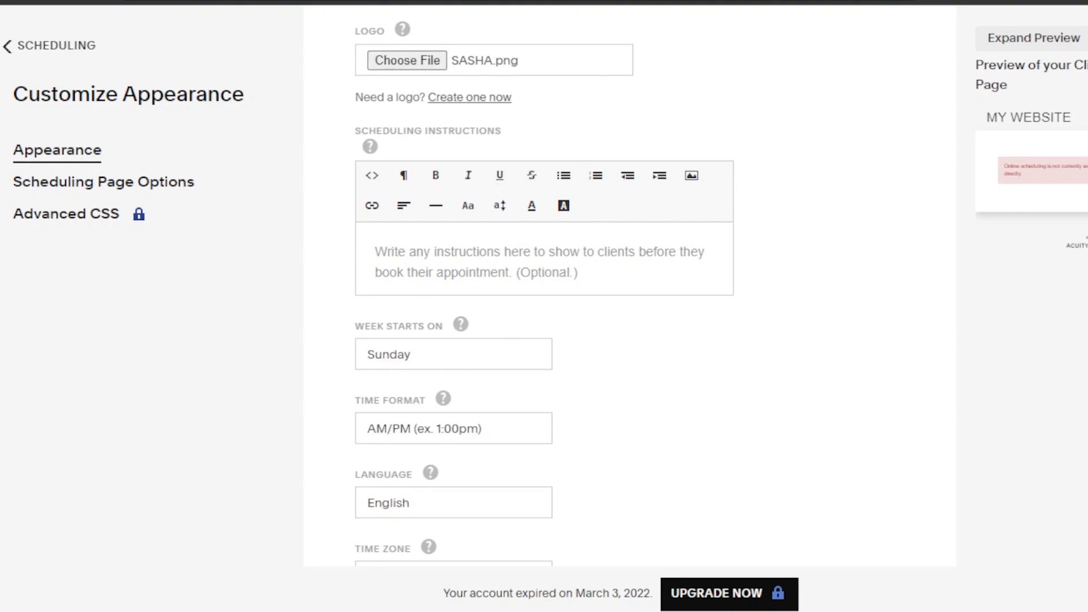
scroll(545, 284, up, 5)
scroll(544, 284, down, 2)
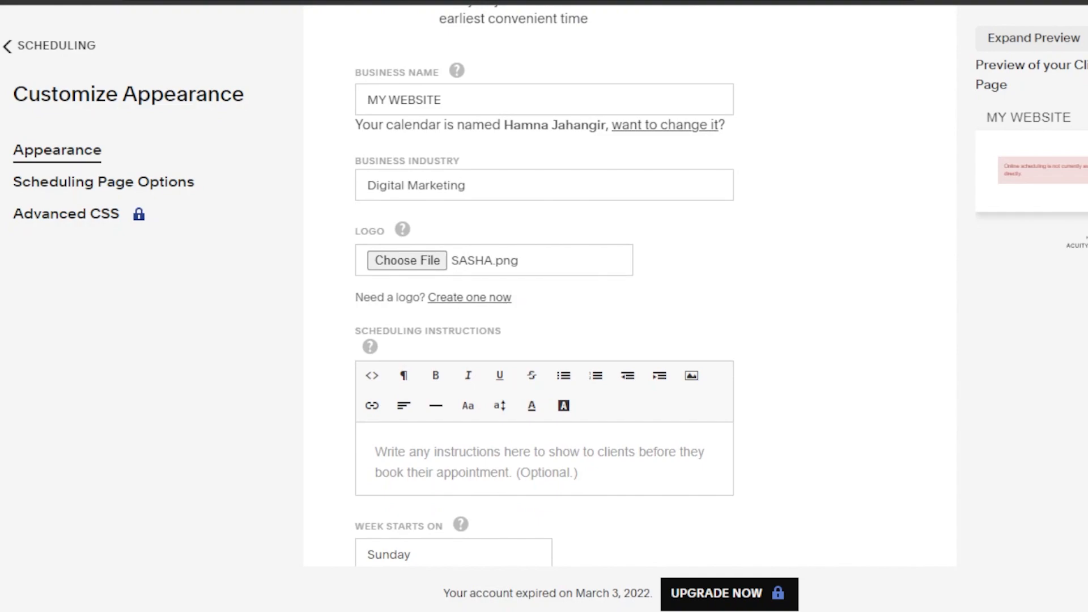
- Insert the banner image SASHA HAIR AND MAKEUP into the Scheduling Instructions editor
scroll(544, 284, down, 4)
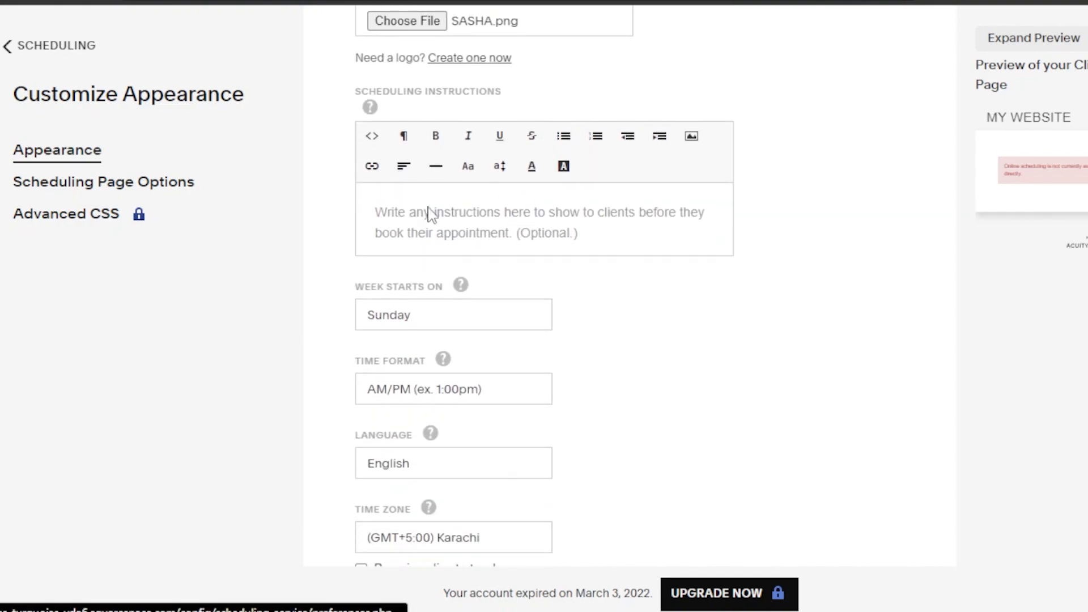
click(462, 211)
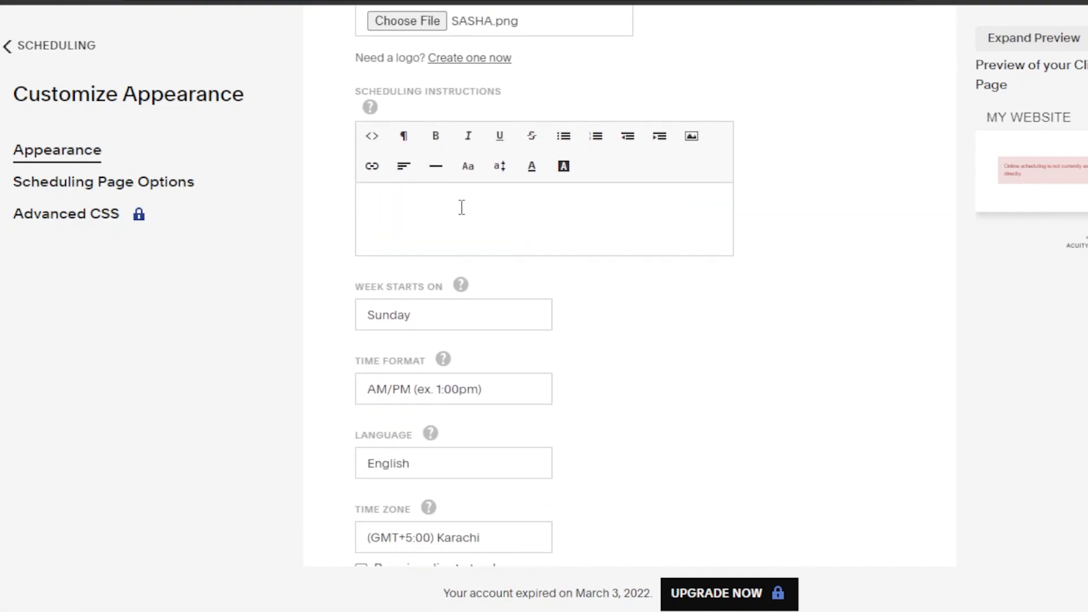
click(692, 141)
click(409, 341)
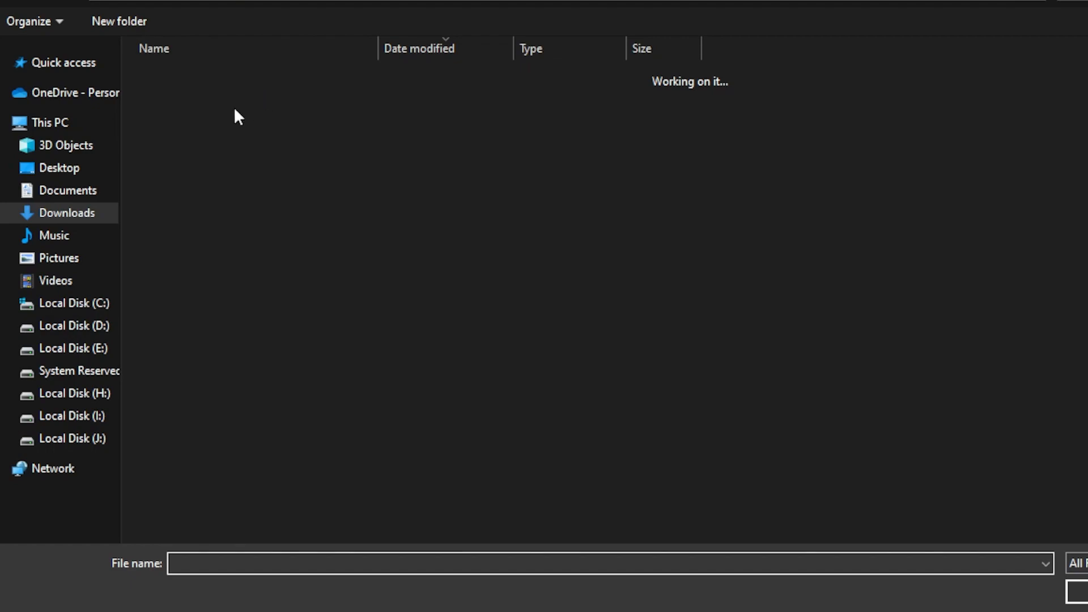
click(247, 147)
double_click(250, 144)
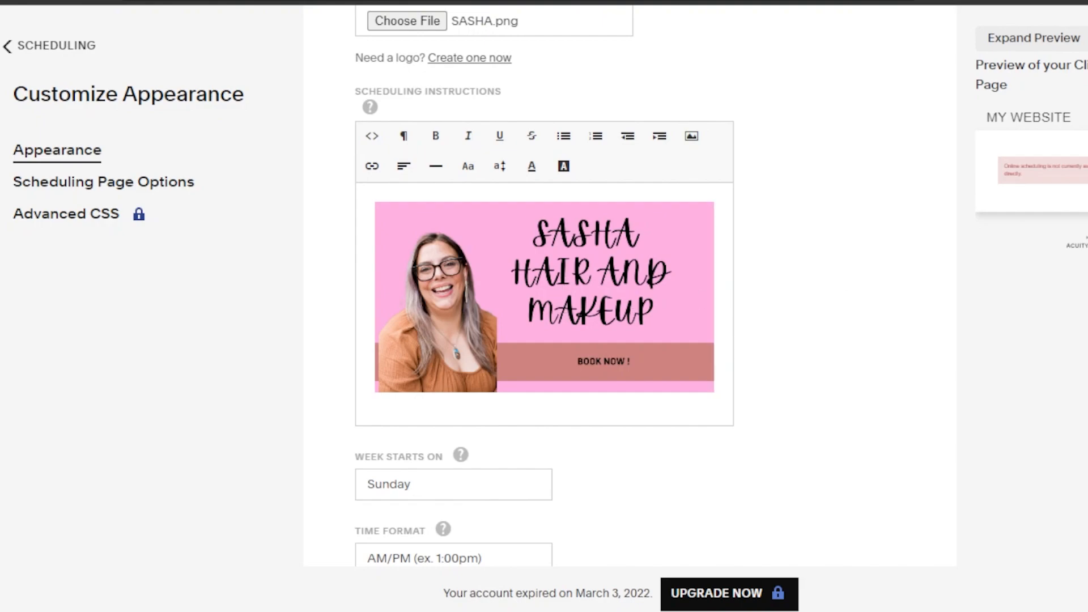
- Add two line breaks after the banner and insert the deals graphic, SASHA HAIR AND MAKEUP (1), below it
scroll(721, 242, down, 2)
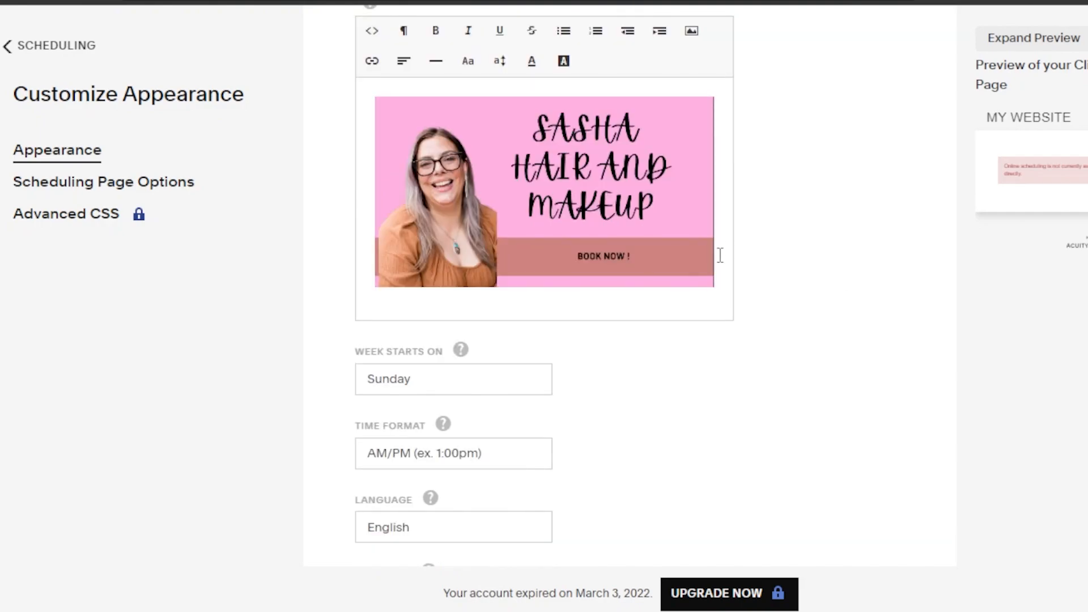
key(Return)
key(Return)
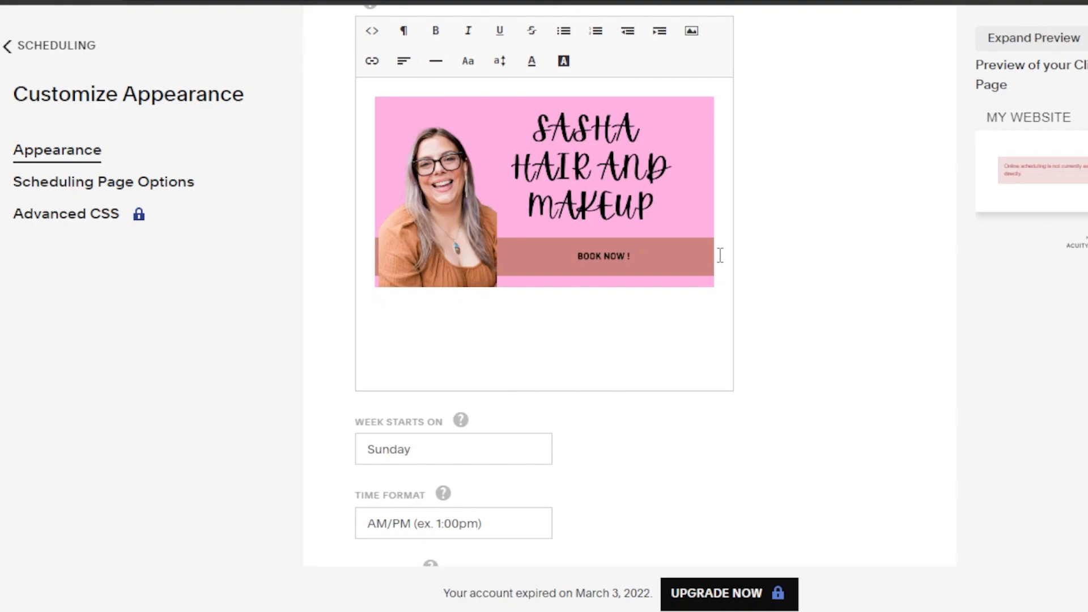
click(692, 30)
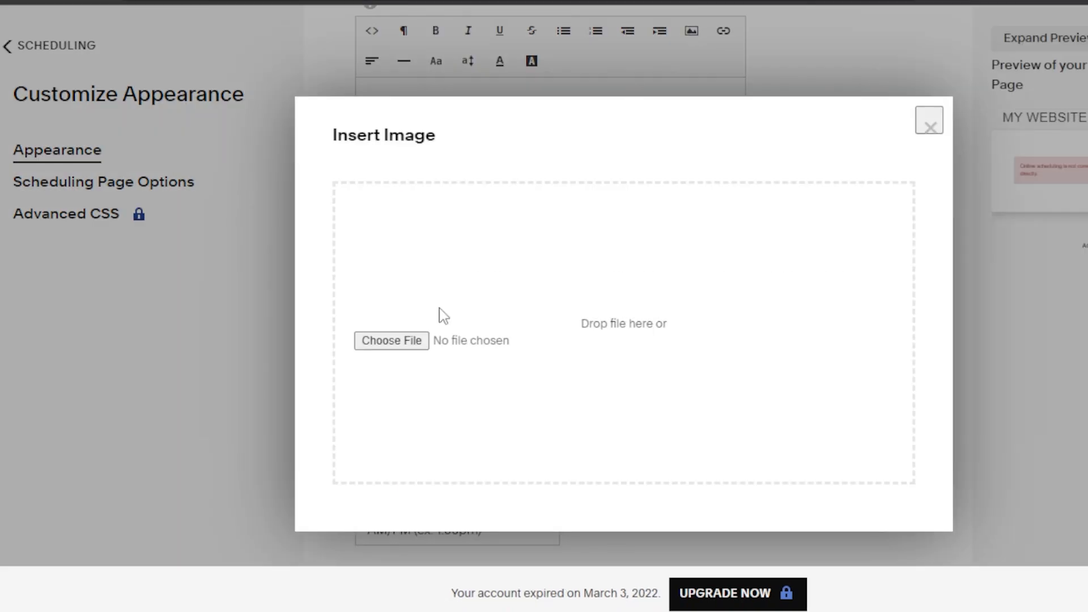
click(395, 338)
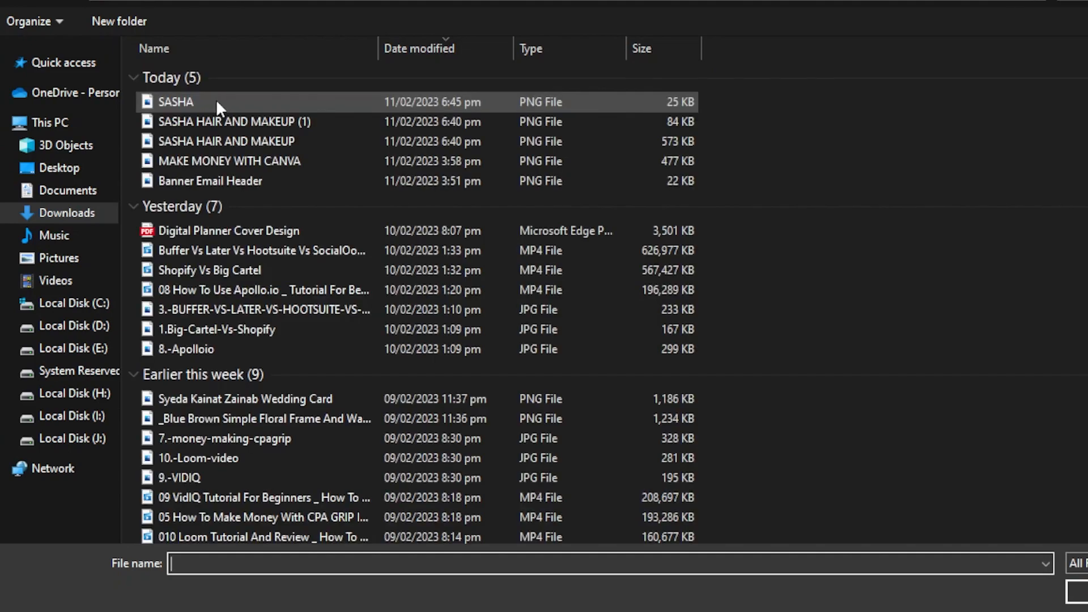
click(264, 141)
double_click(267, 122)
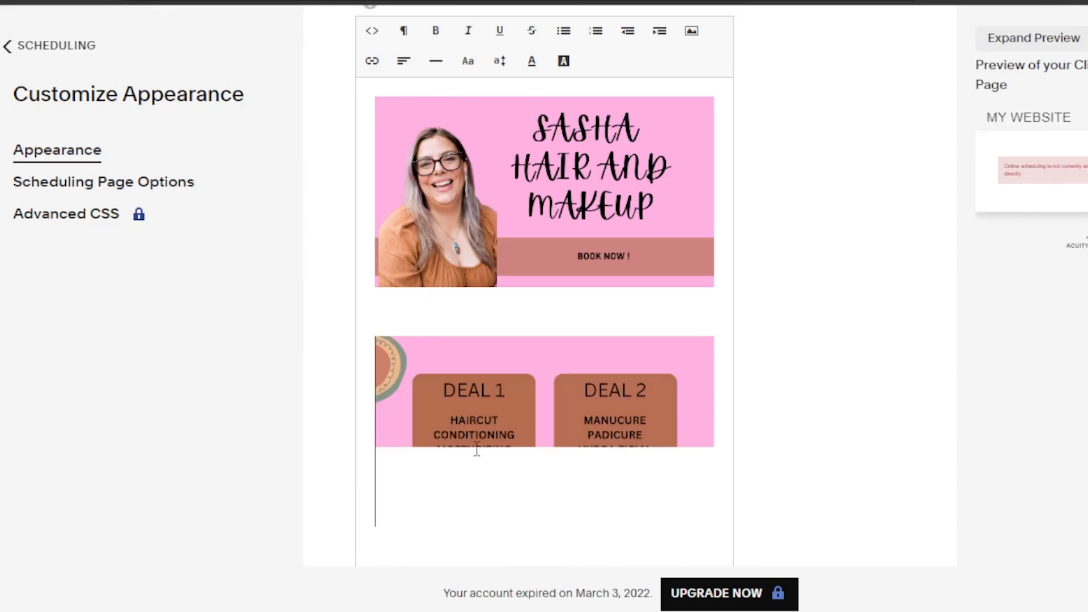
- Review the logo, the inserted banner and deals graphics, and the remaining time, language, font and colour settings
scroll(545, 306, down, 2)
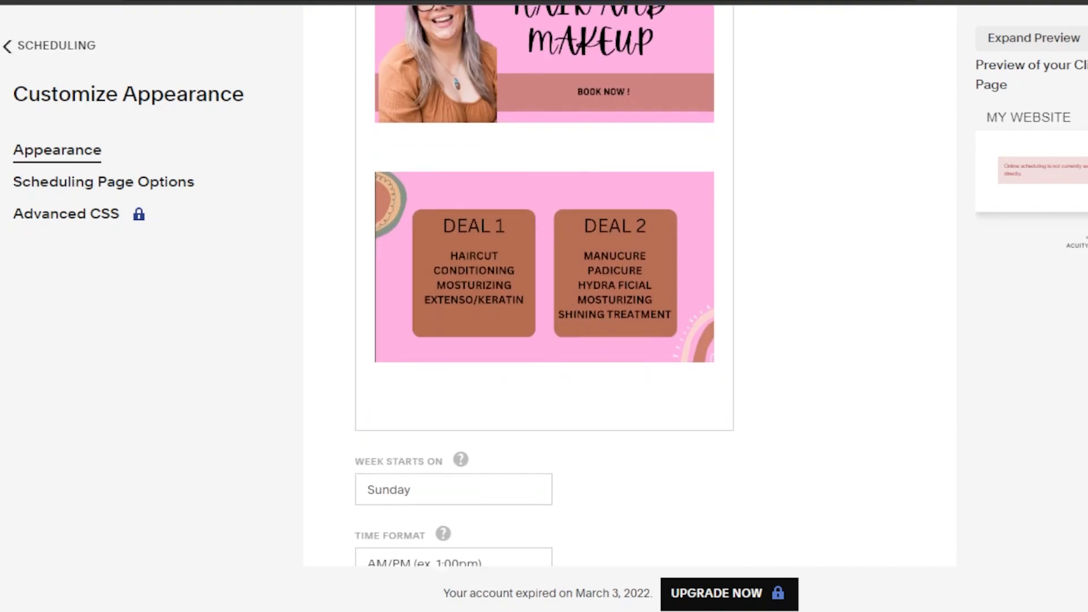
scroll(545, 306, up, 8)
scroll(544, 306, down, 2)
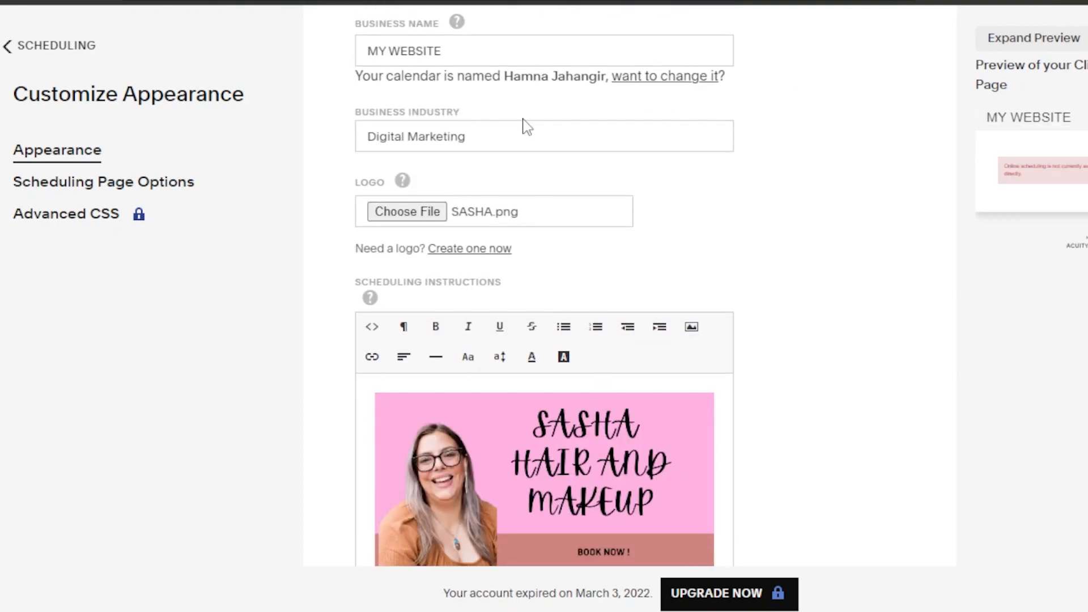
scroll(694, 268, down, 6)
scroll(694, 269, up, 1)
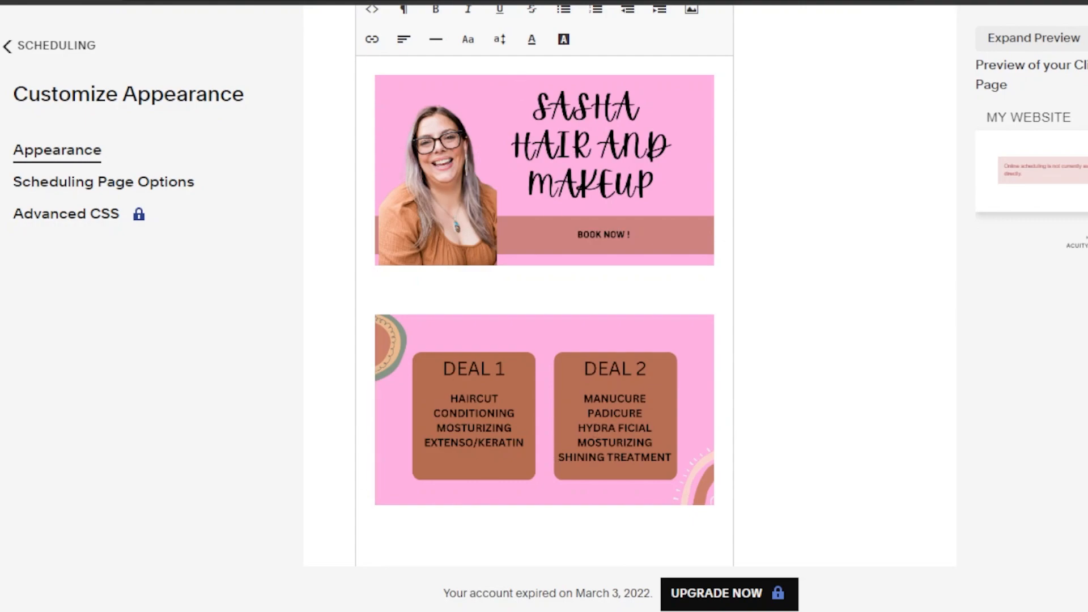
scroll(544, 306, down, 3)
scroll(544, 306, up, 2)
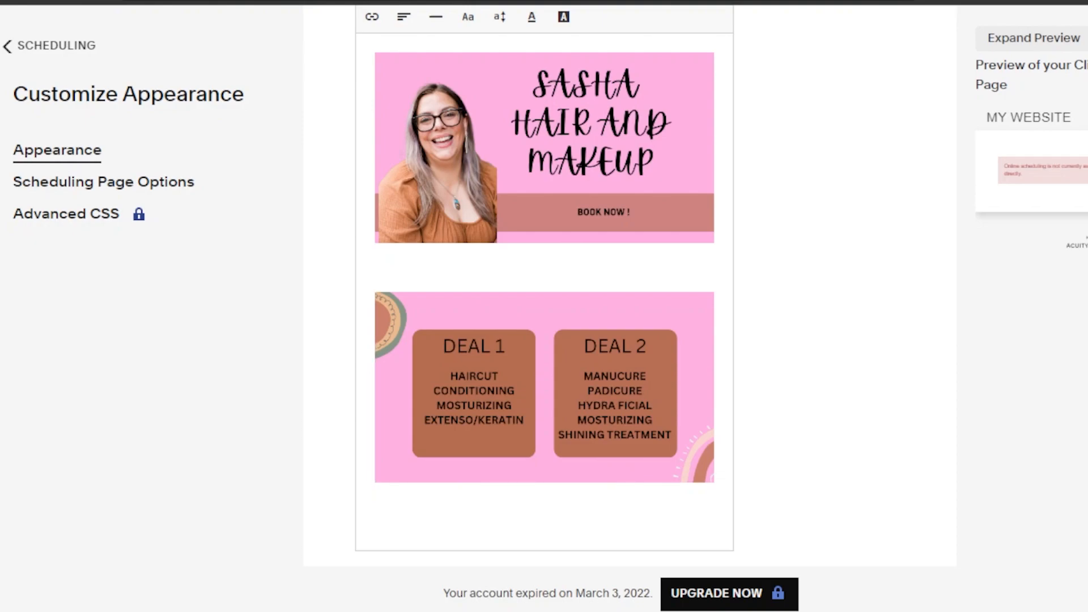
scroll(544, 306, down, 6)
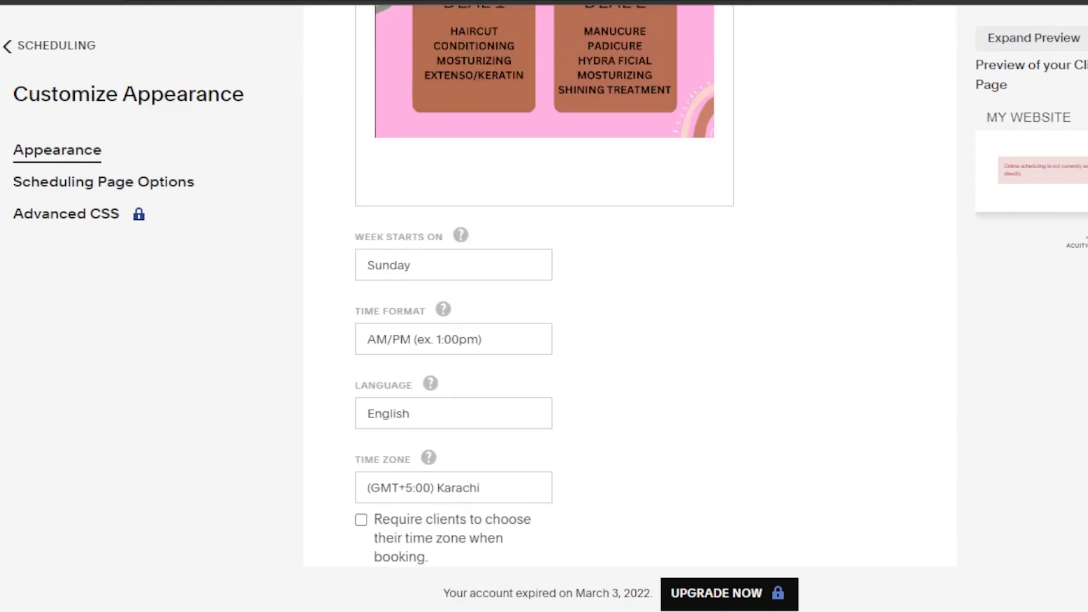
scroll(544, 306, down, 1)
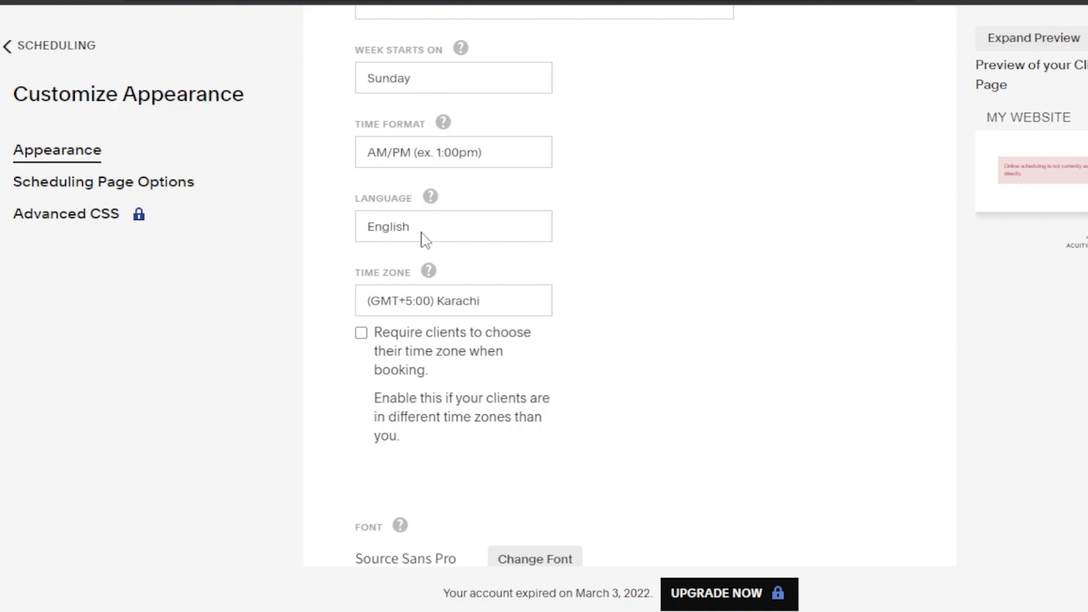
scroll(544, 306, down, 7)
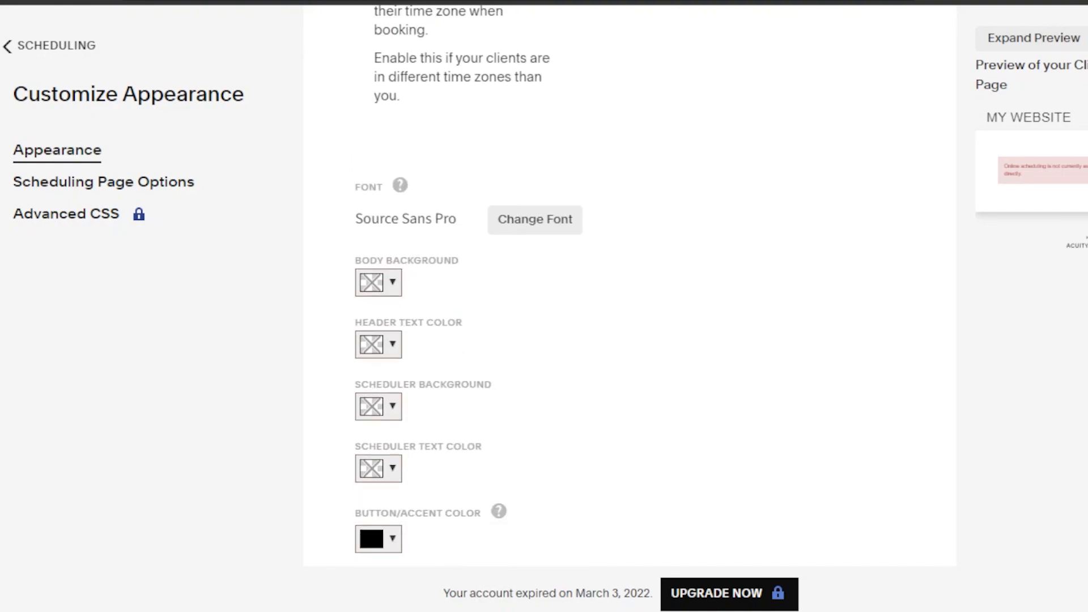
scroll(544, 306, up, 15)
scroll(544, 306, down, 10)
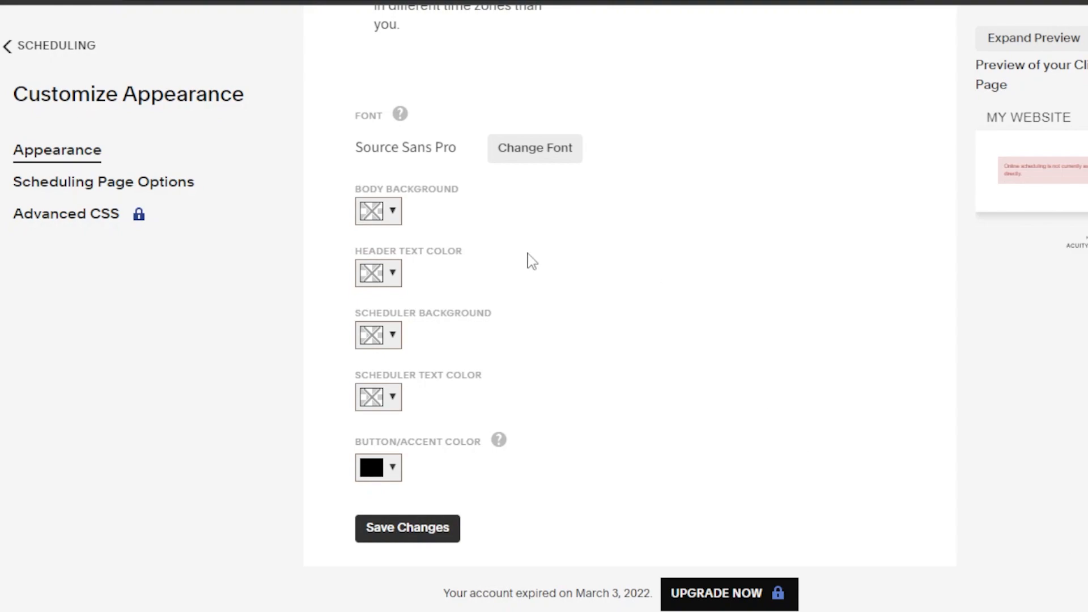
- Pick the pinkish-red preset swatch for the Button/Accent Color and look back over the inserted graphics
click(376, 470)
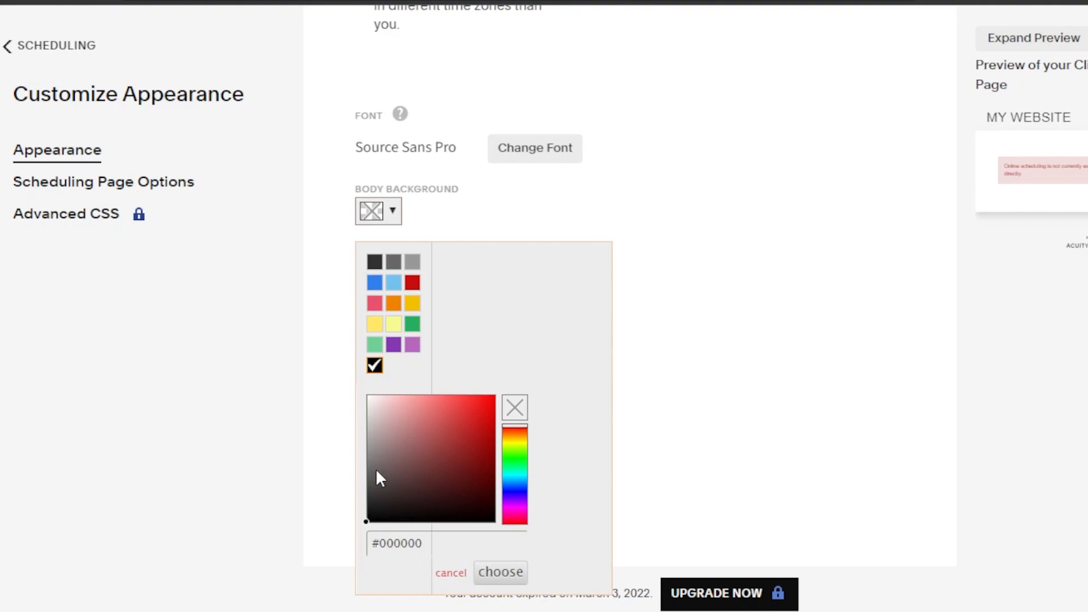
click(375, 306)
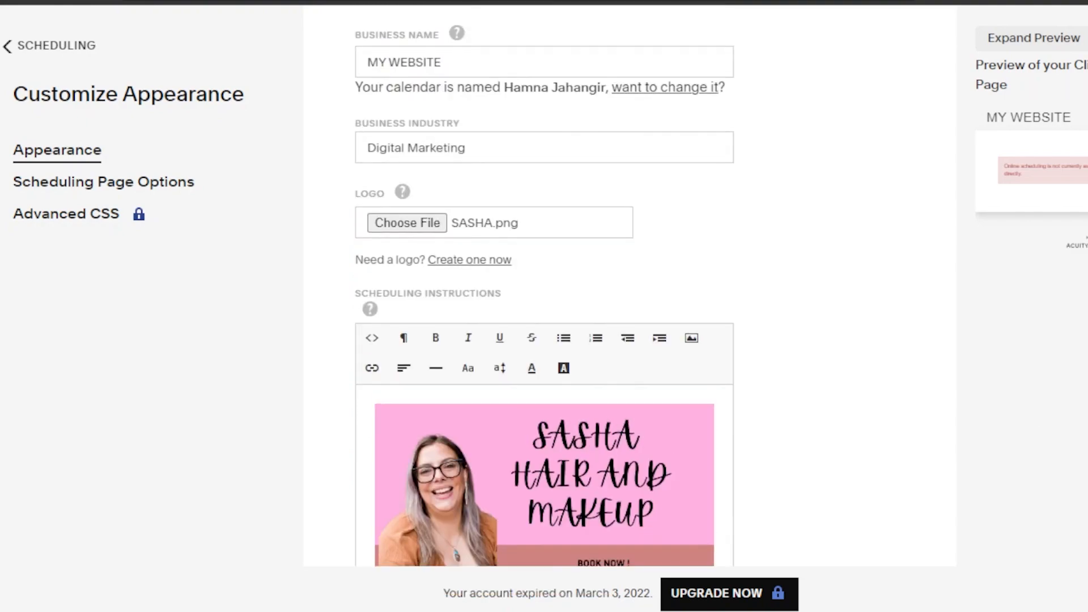
scroll(644, 170, down, 4)
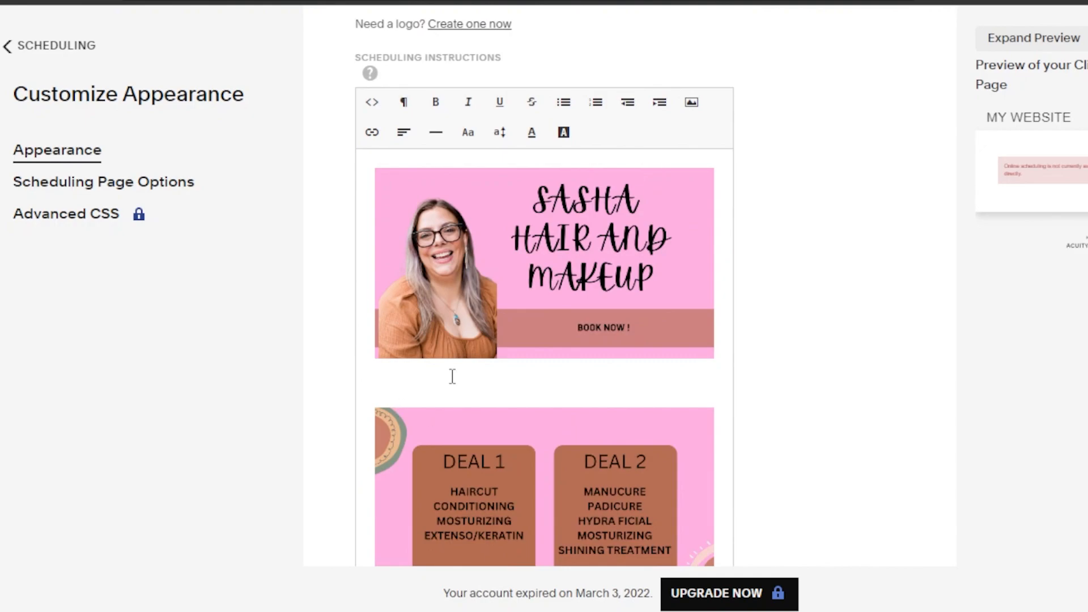
scroll(544, 286, down, 3)
scroll(544, 286, up, 3)
scroll(544, 285, down, 1)
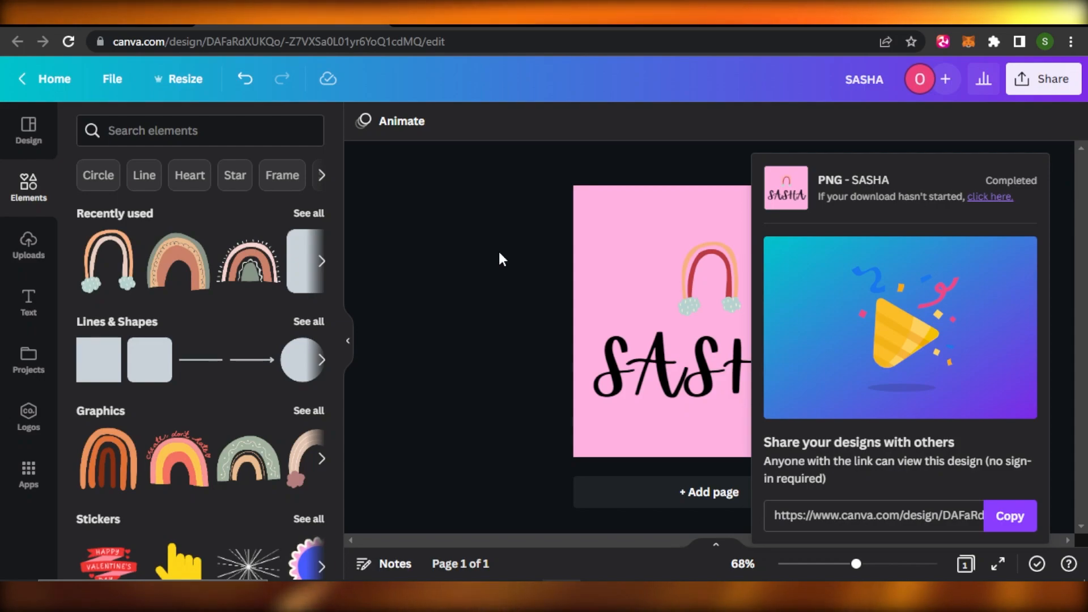
- Switch back to the SASHA HAIR AND MAKEUP banner design in Canva and deselect its heading text
click(586, 376)
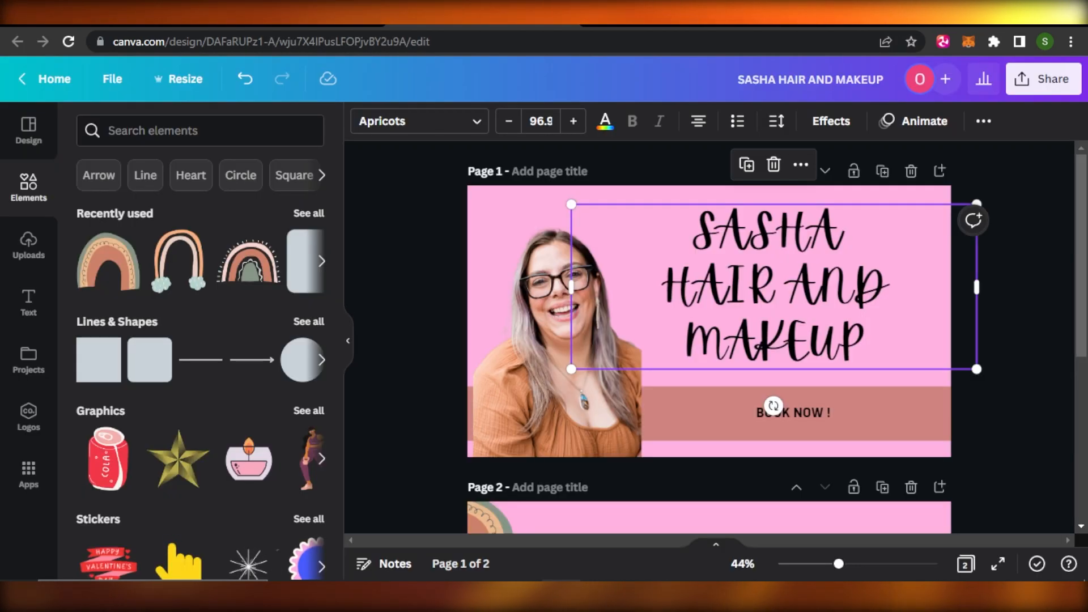
click(1037, 325)
mouse_move(1082, 187)
mouse_down()
mouse_move(1083, 344)
mouse_move(1082, 187)
mouse_up()
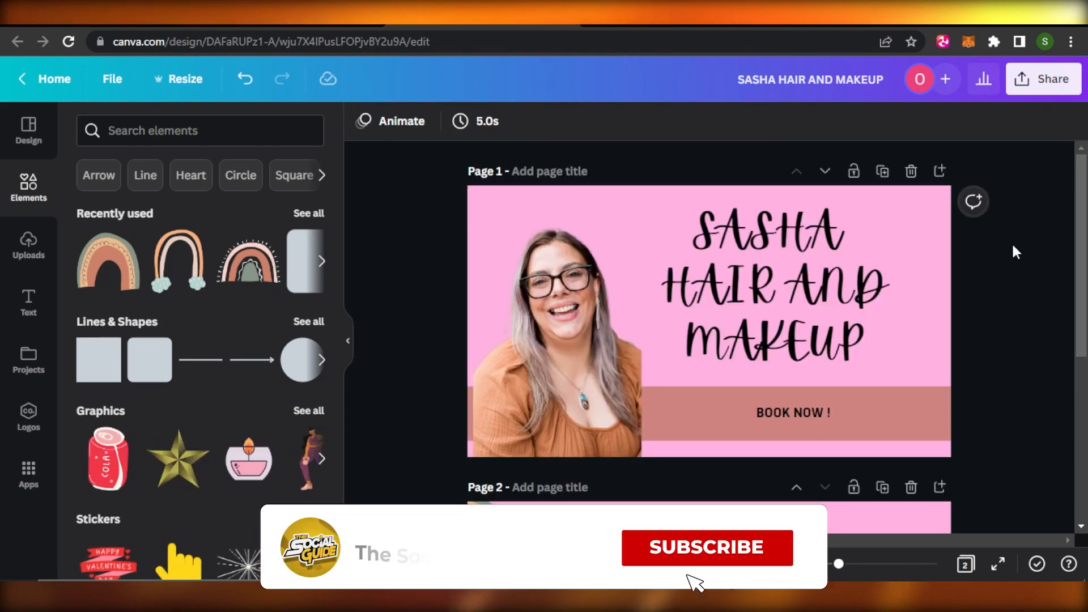